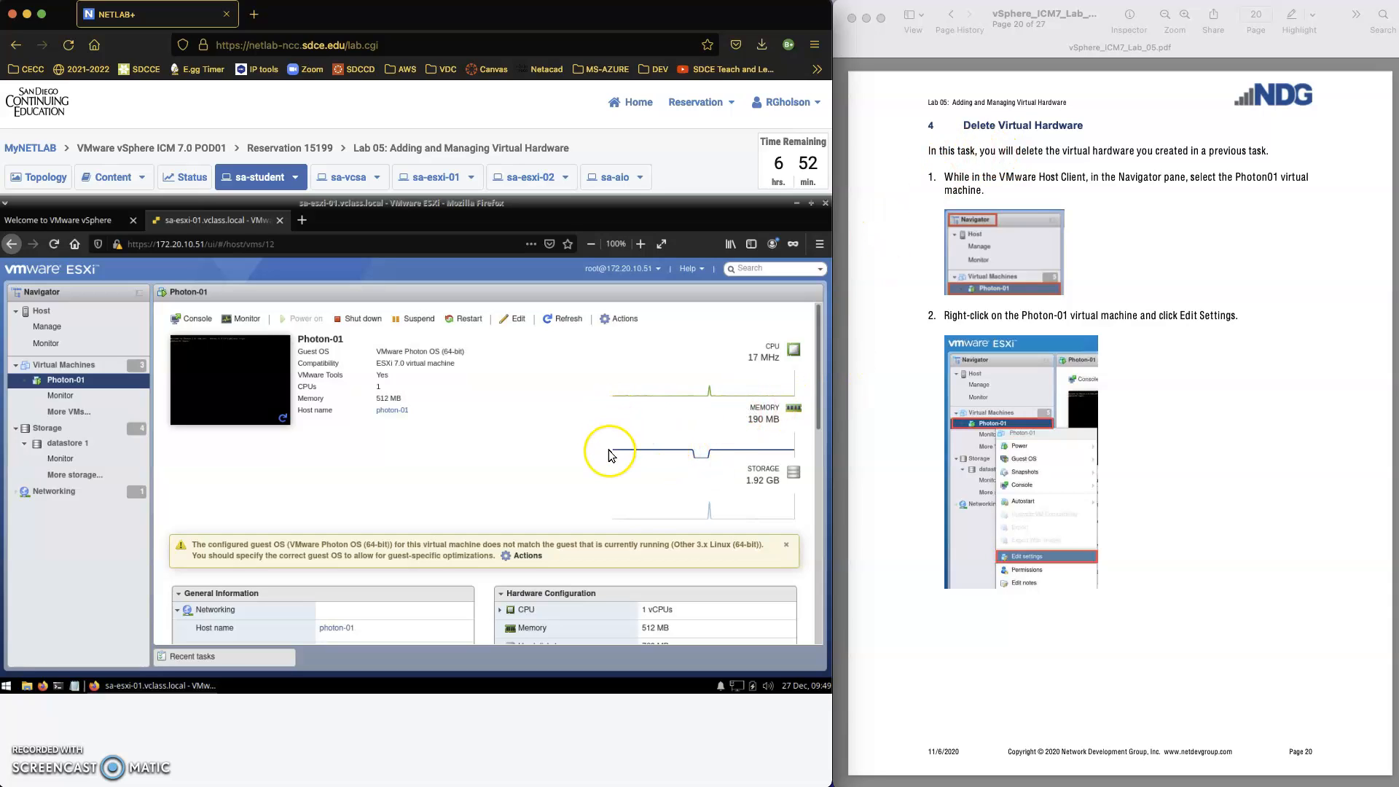
# Examine the Hard disk 2 and Hard disk 3 details in Photon-01's hardware configuration
pyautogui.scroll(-3, 614, 517)
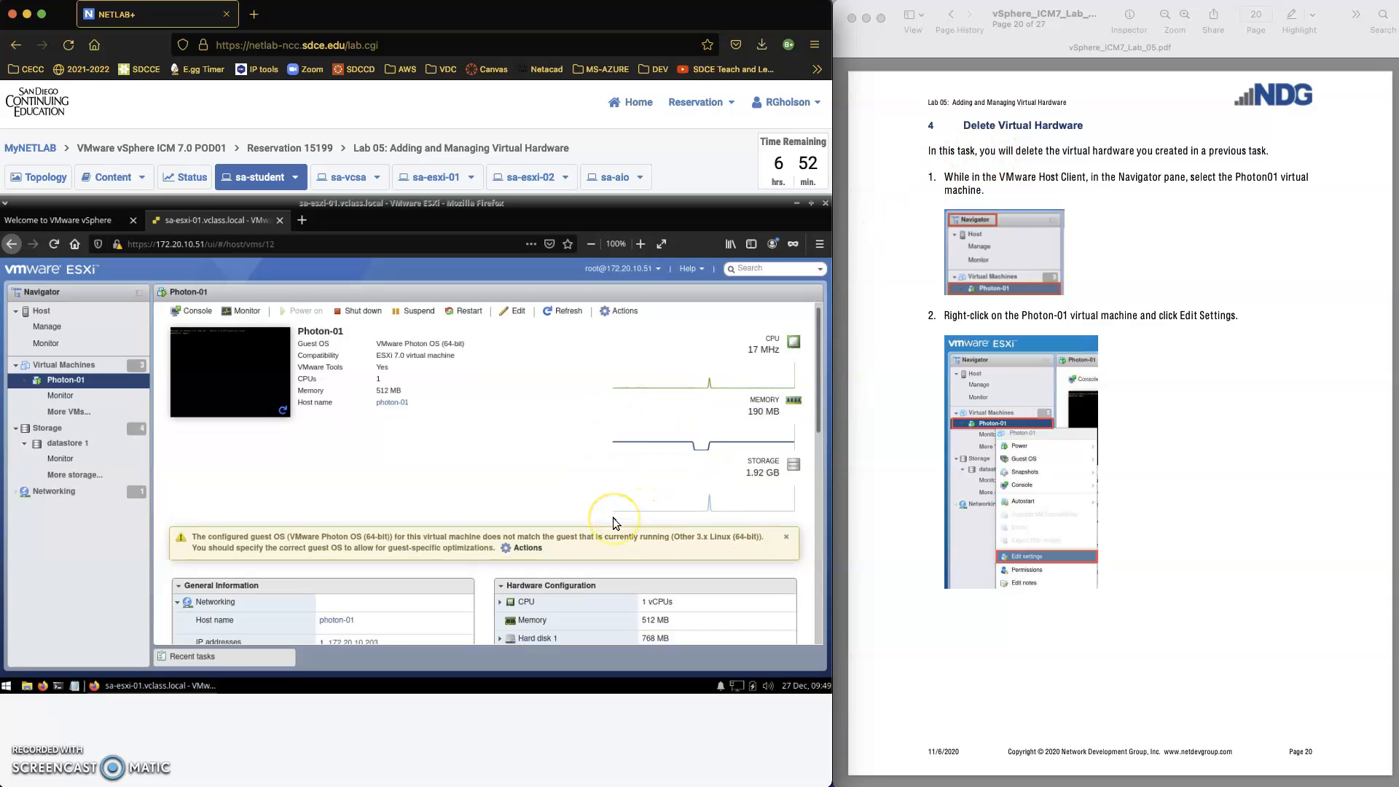
pyautogui.scroll(-5, 612, 518)
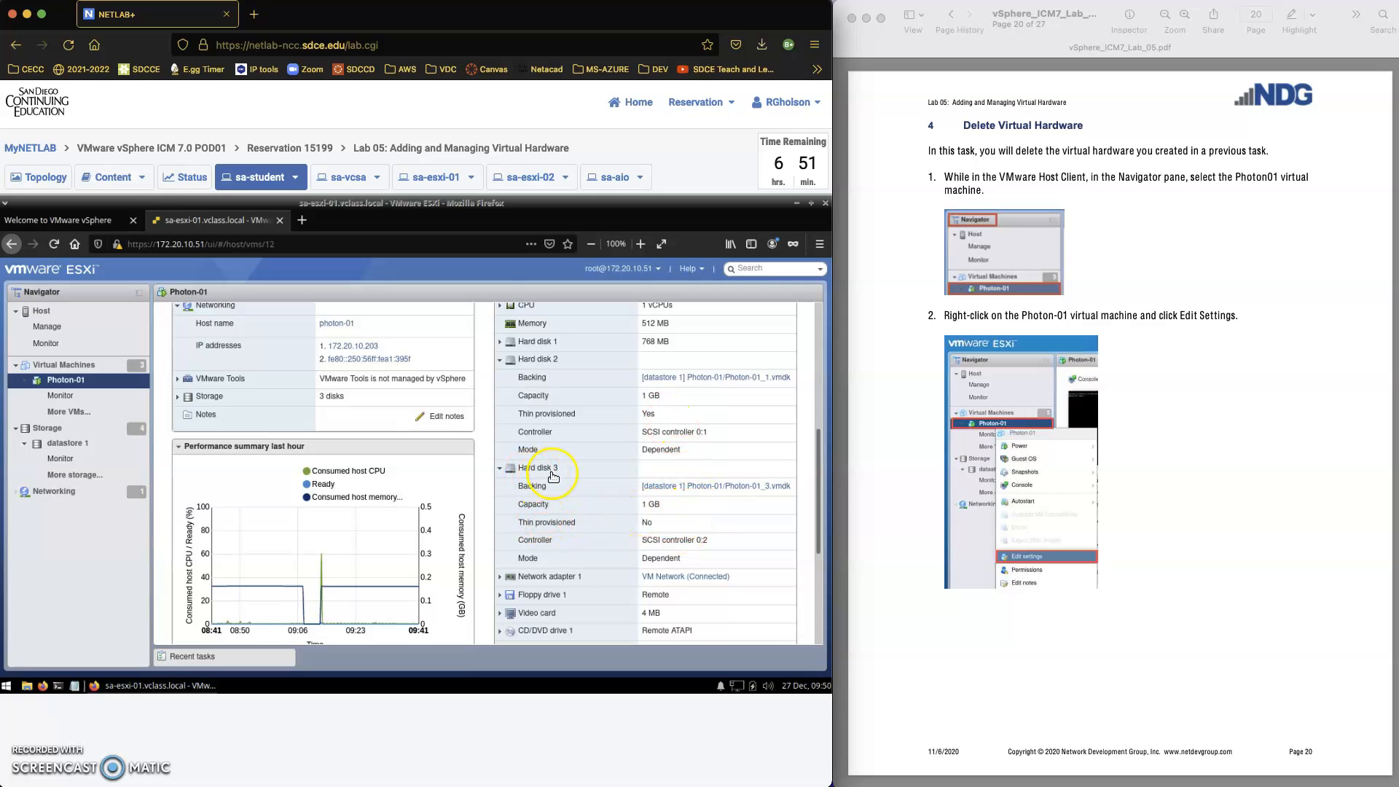
pyautogui.click(669, 527)
pyautogui.click(645, 524)
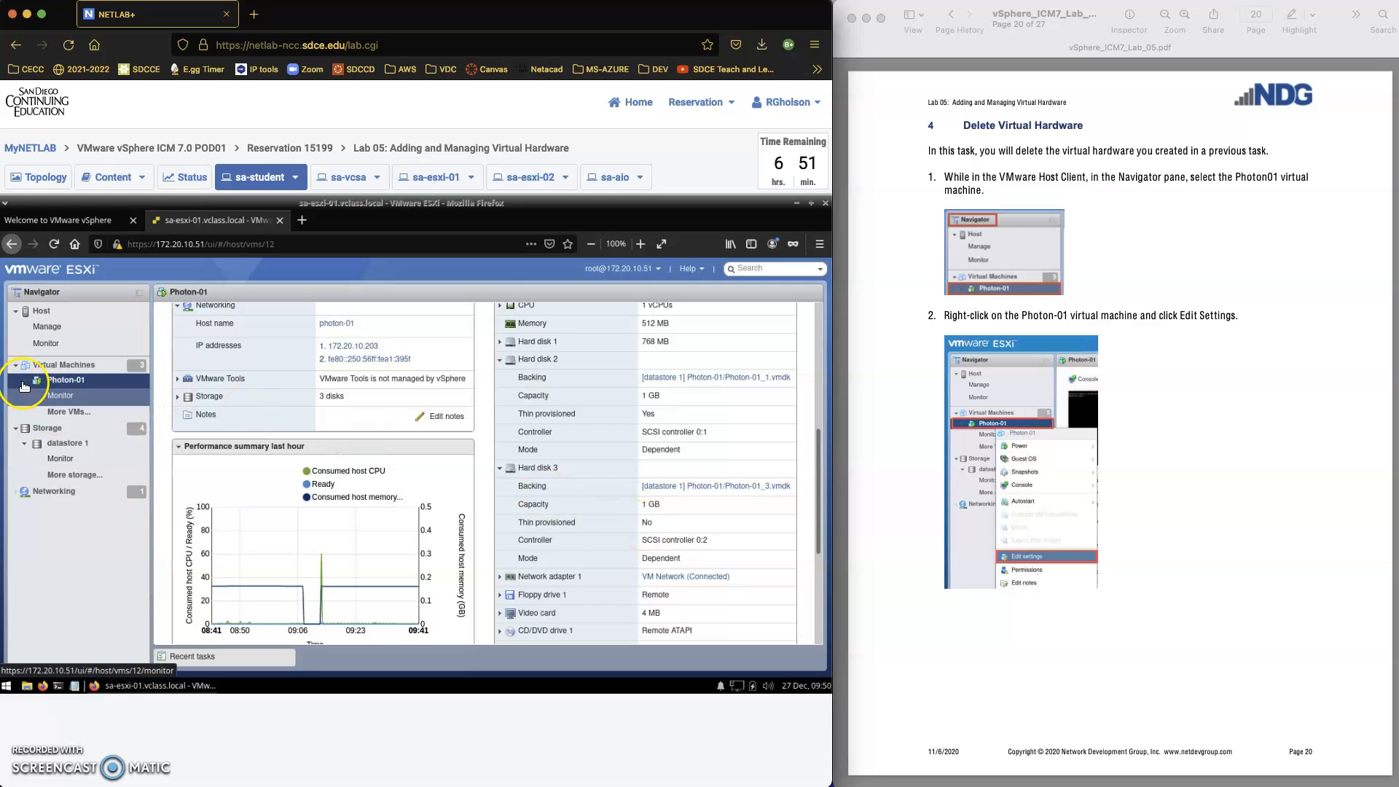
# Open the settings of the Photon-01 virtual machine for editing and expand Hard disk 2 to show its provisioning type and disk file
pyautogui.click(71, 387)
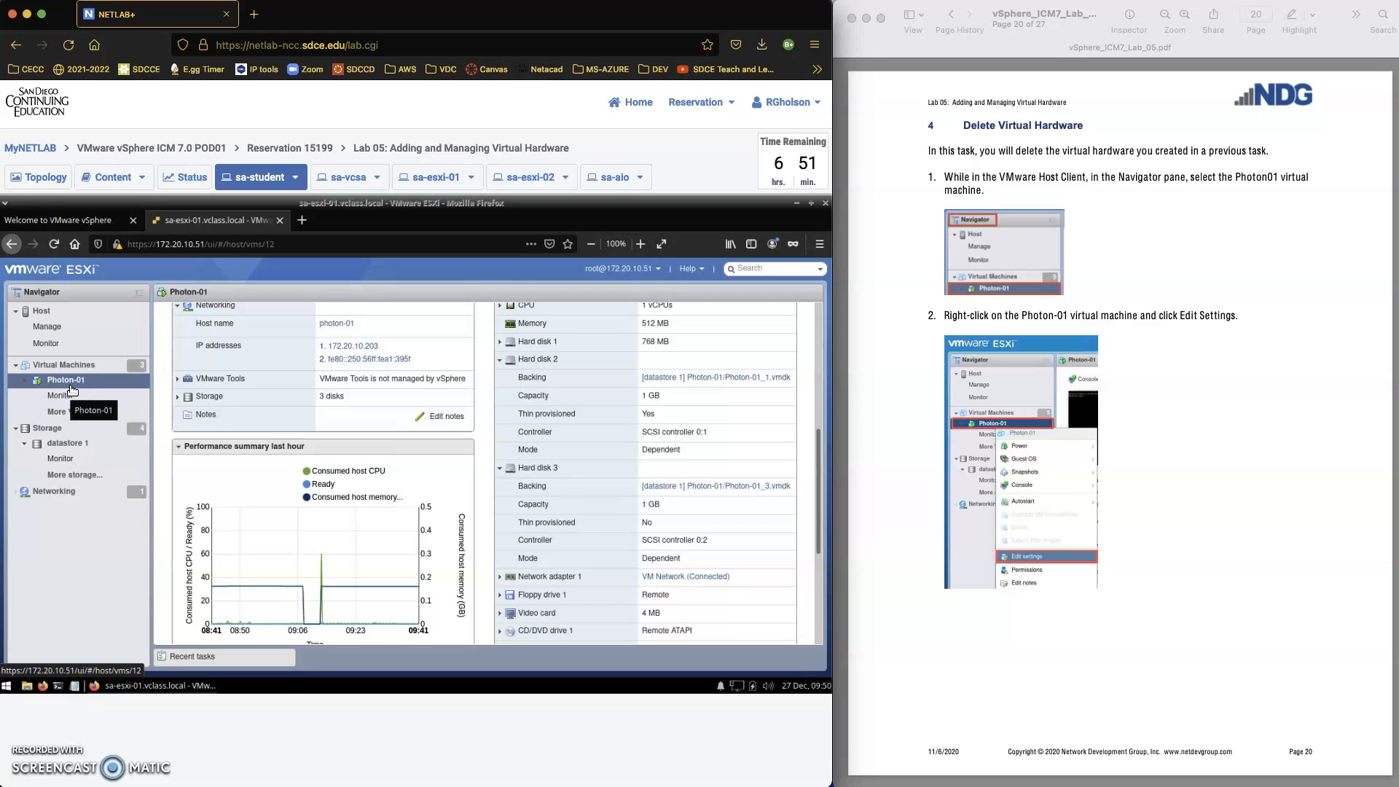
pyautogui.click(78, 385)
pyautogui.rightClick(78, 385)
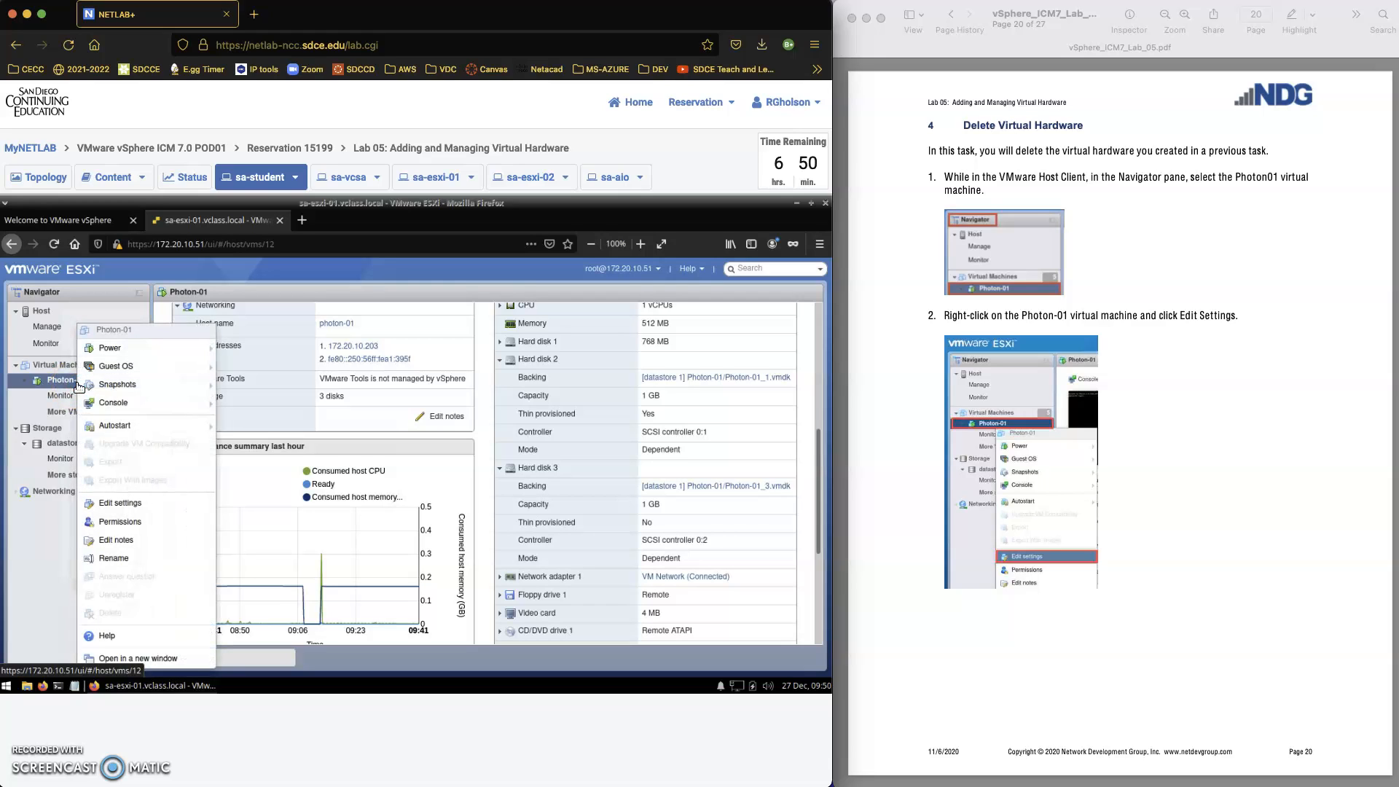
pyautogui.click(125, 508)
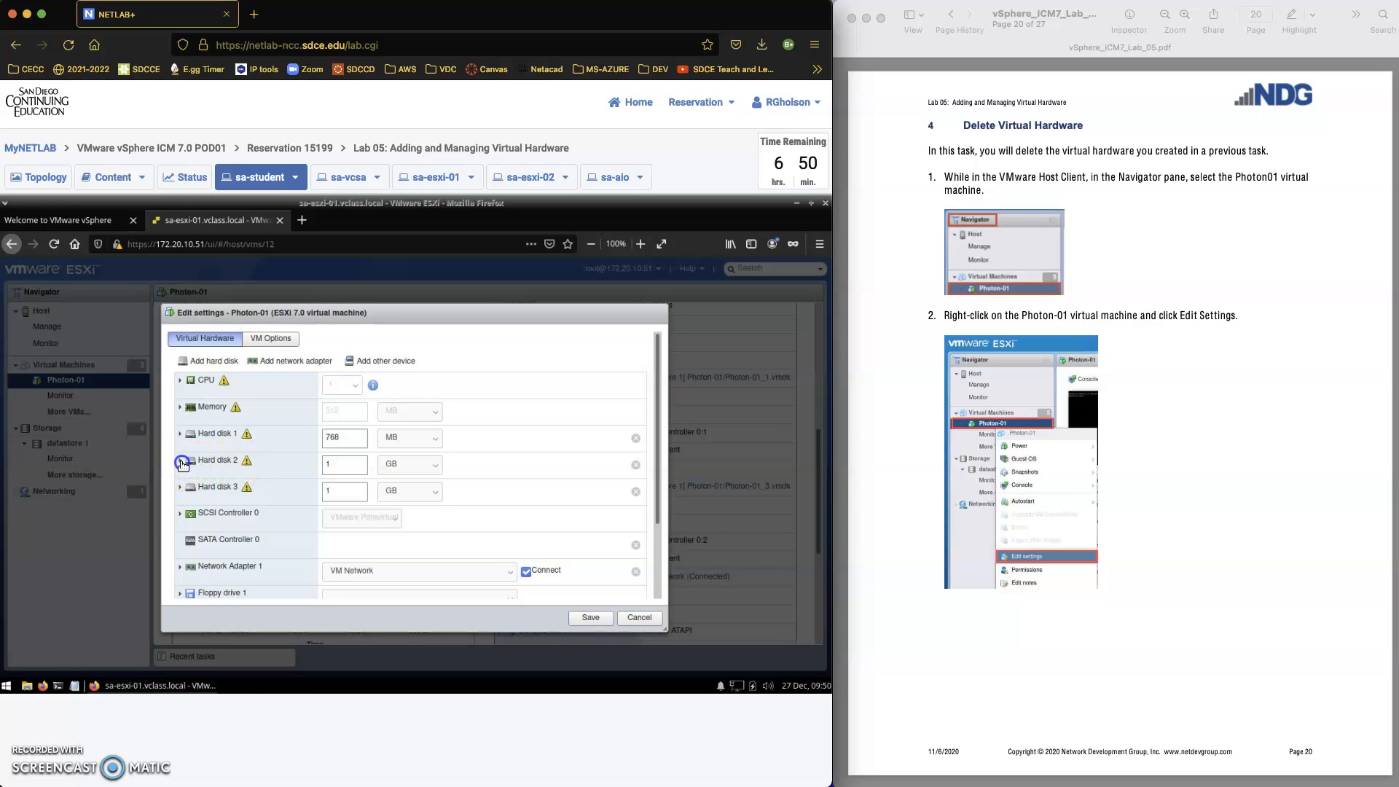
pyautogui.click(181, 461)
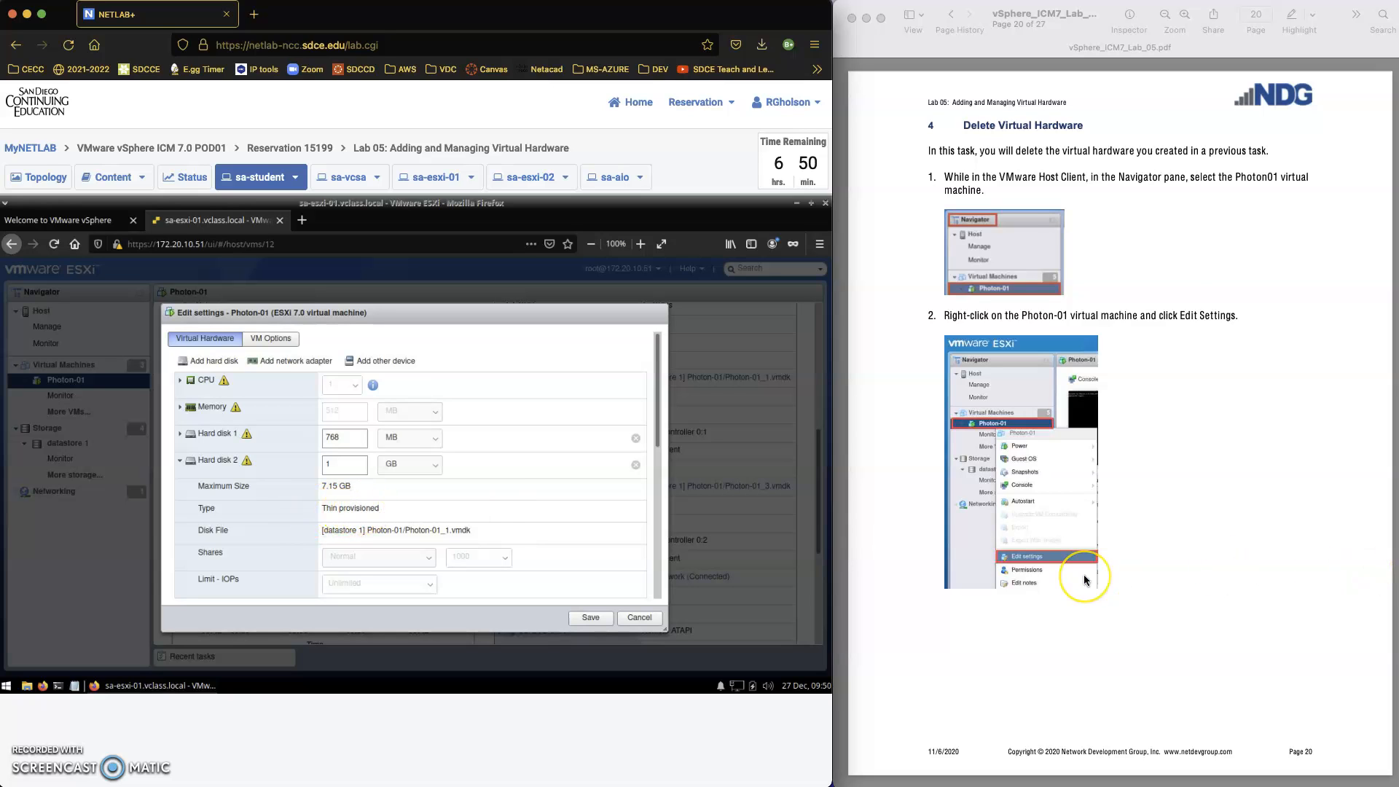
# Remove Hard disk 2 from Photon-01 together with its files on the datastore, and save the settings
pyautogui.scroll(-5, 1083, 574)
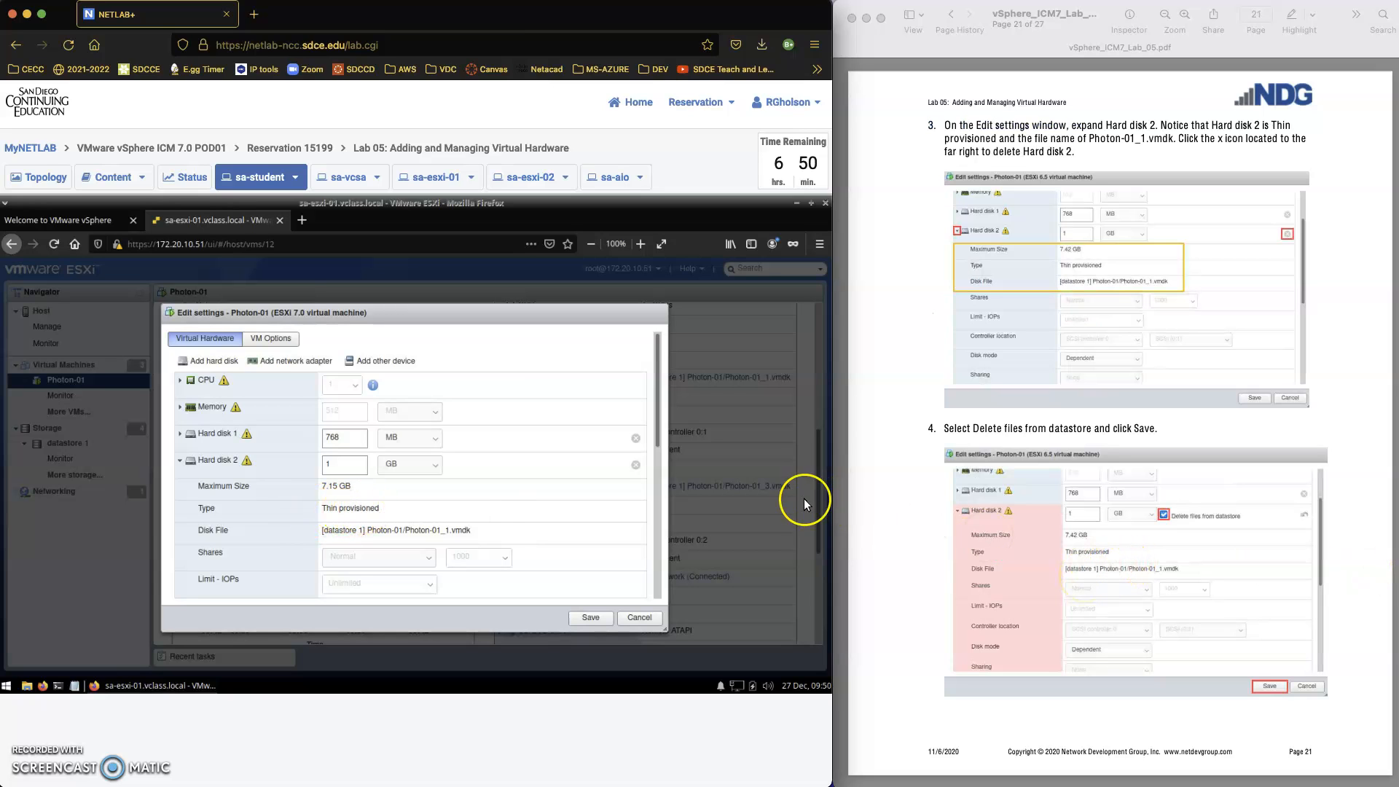
pyautogui.click(636, 466)
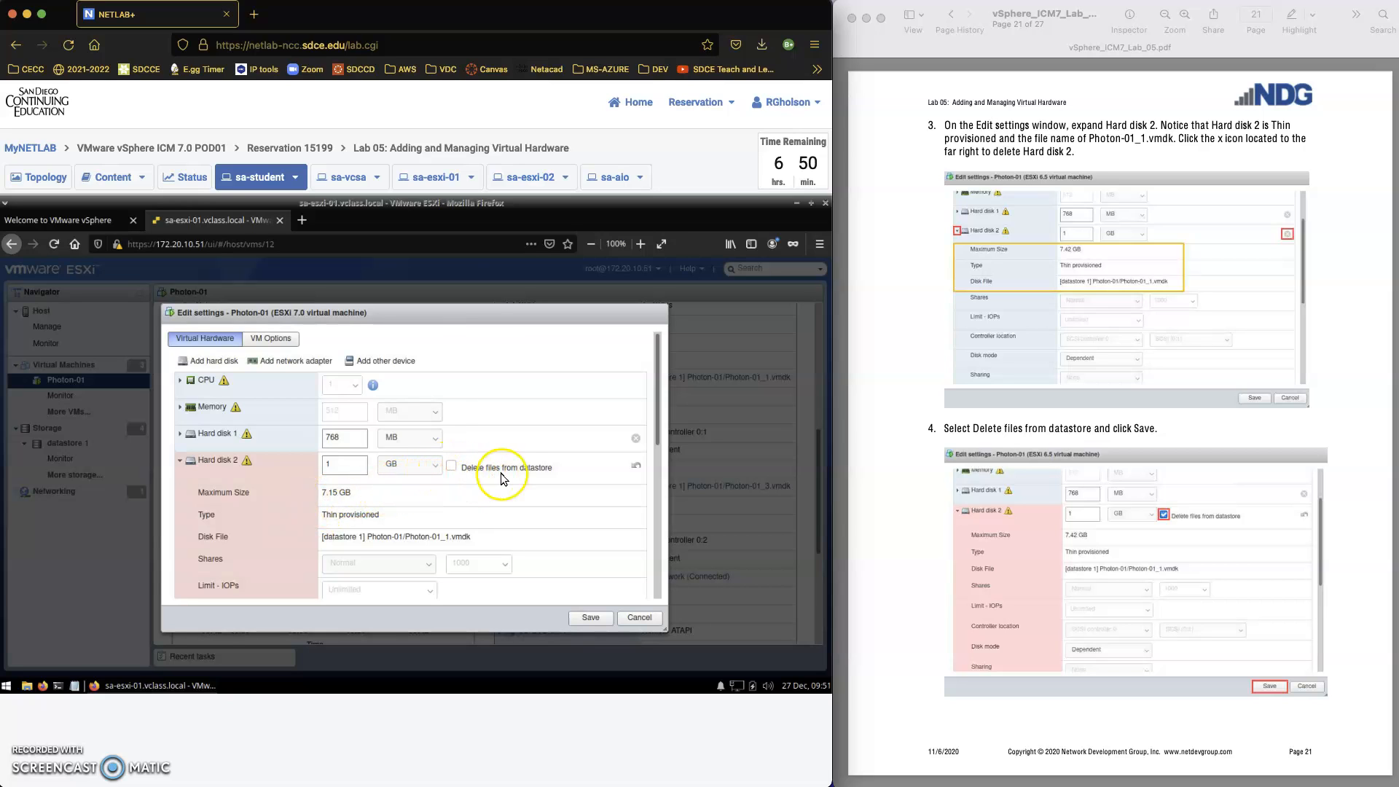
pyautogui.click(451, 467)
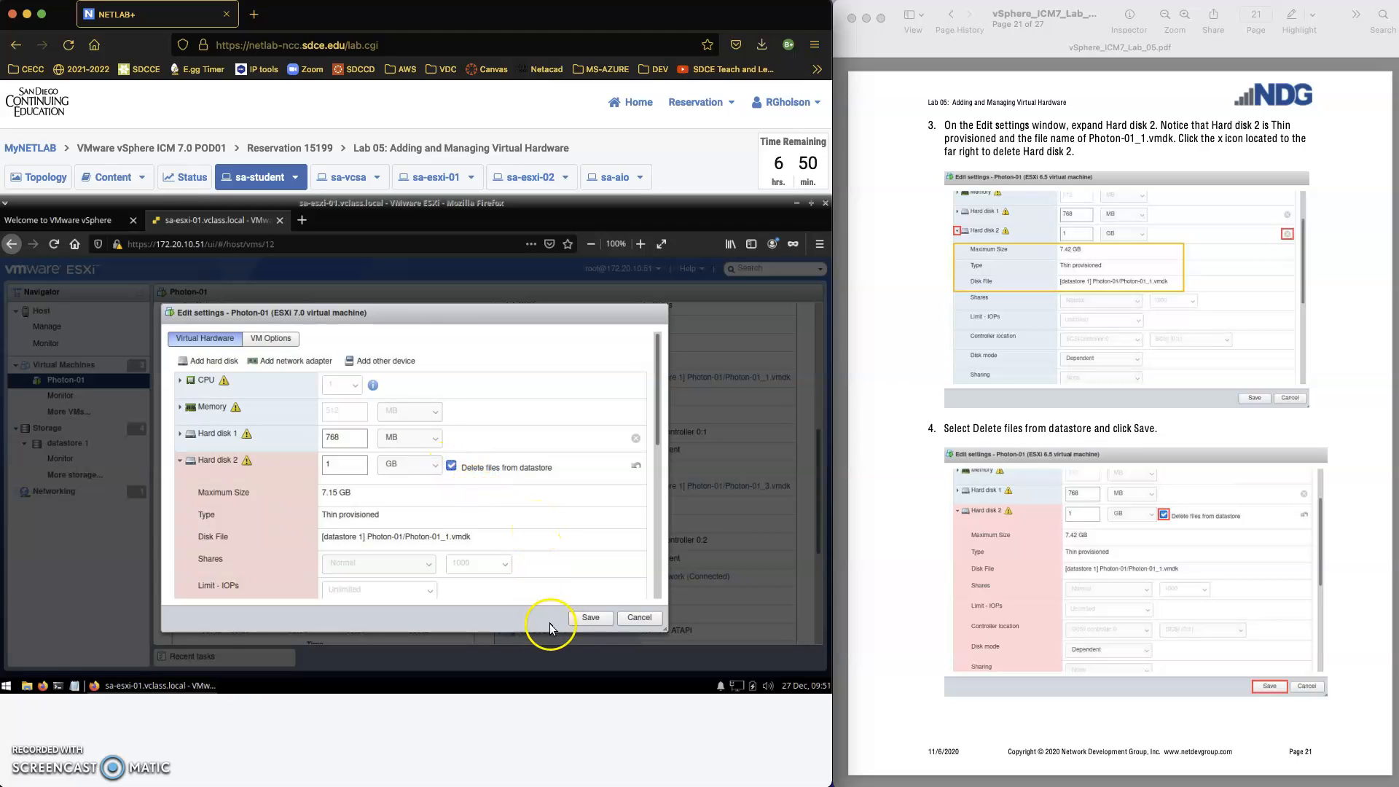
pyautogui.click(592, 619)
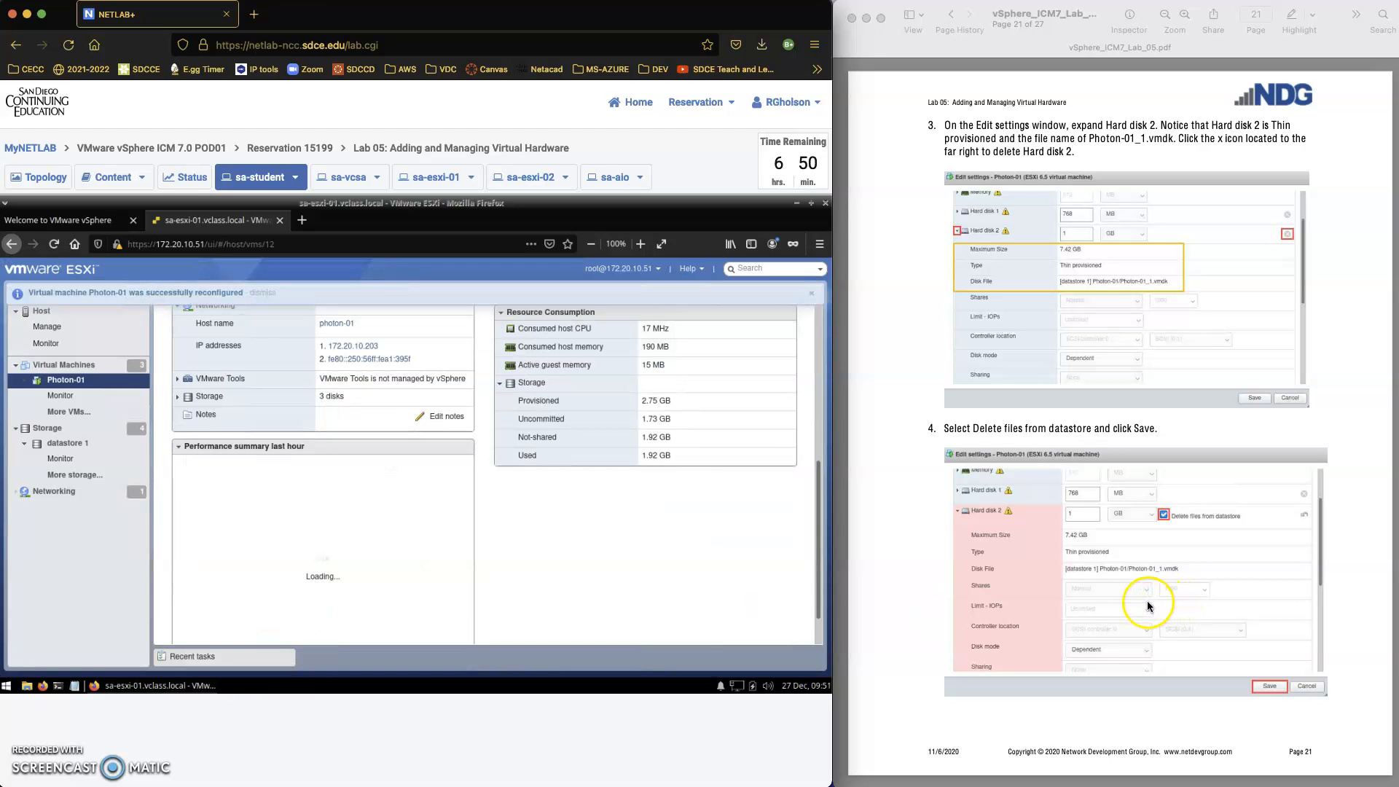
# Browse the files of datastore 1 and open its Photon-01 folder
pyautogui.scroll(-5, 1147, 601)
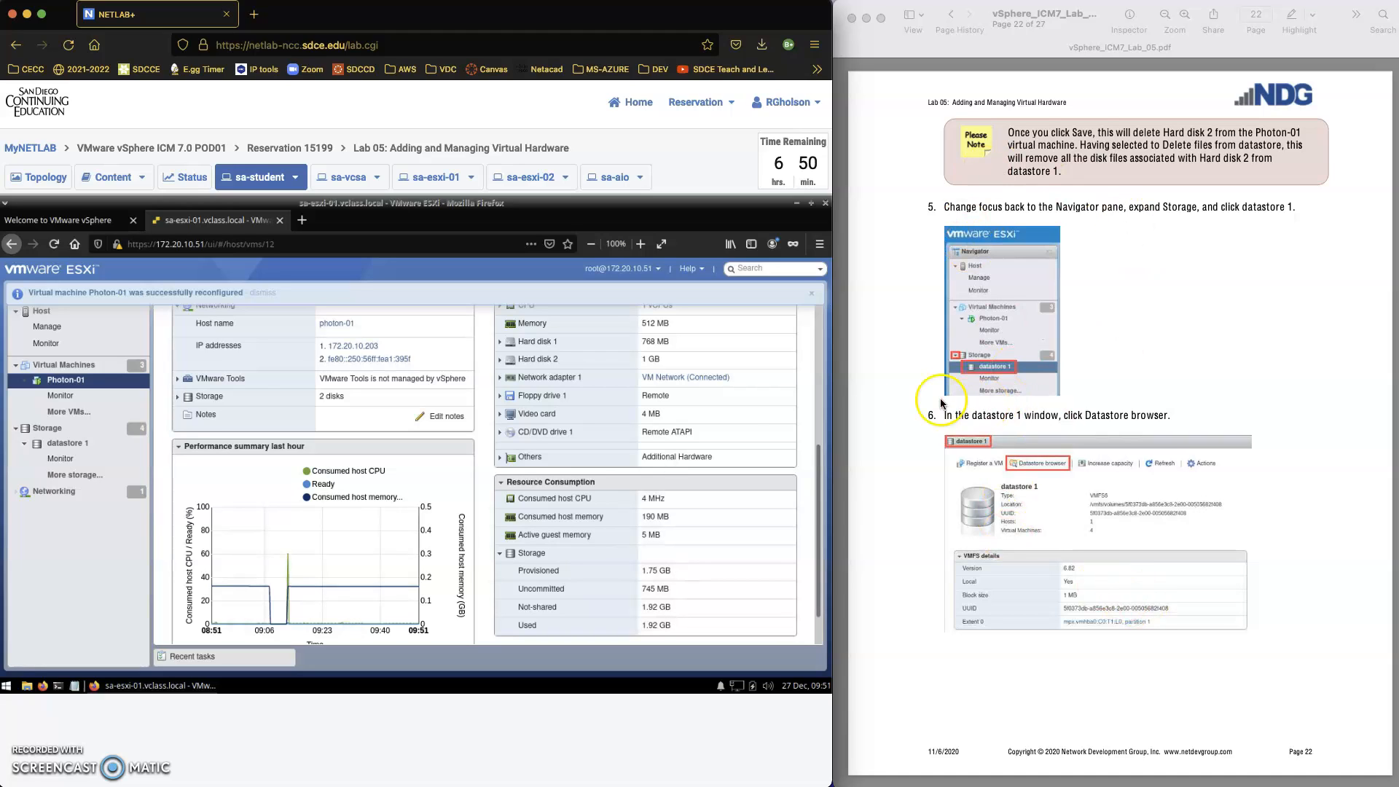
pyautogui.click(65, 448)
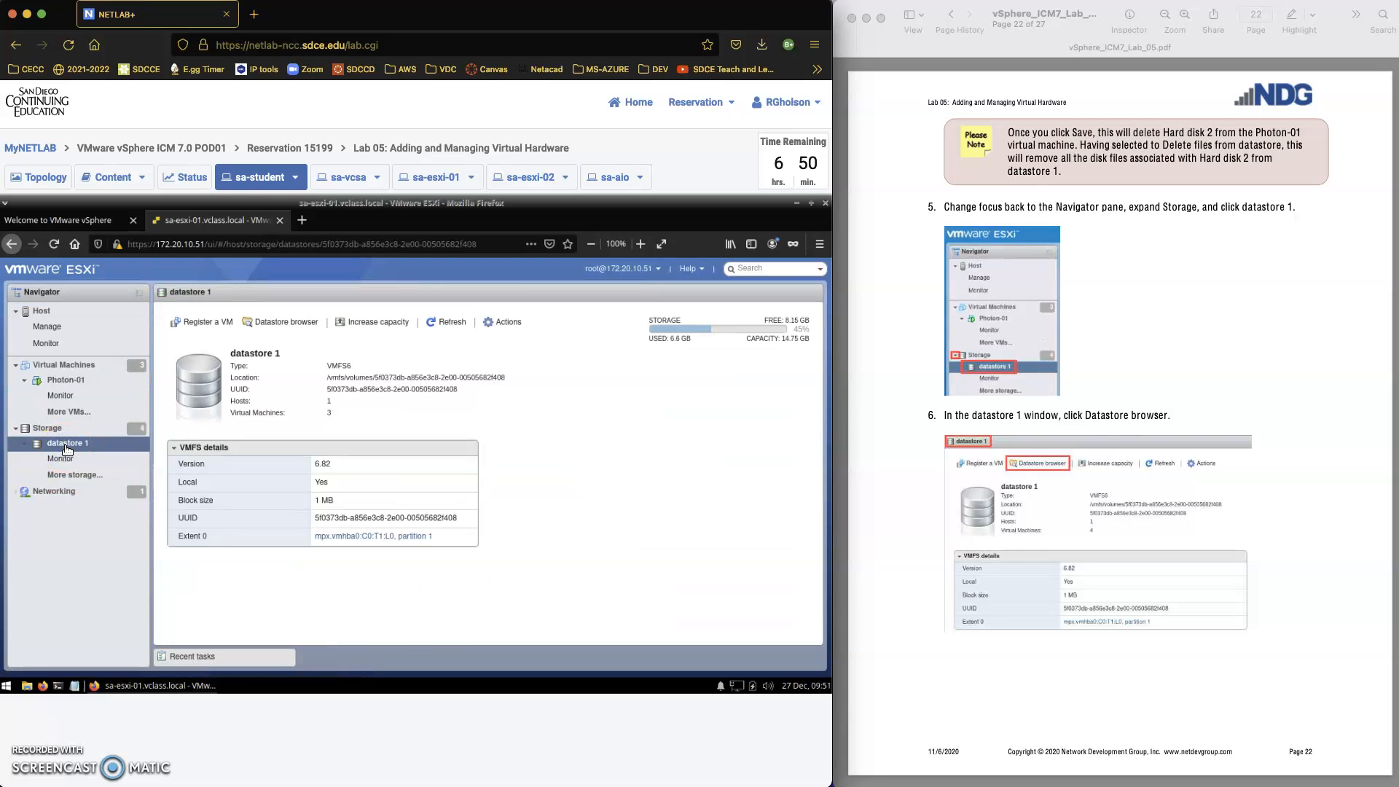
pyautogui.click(269, 323)
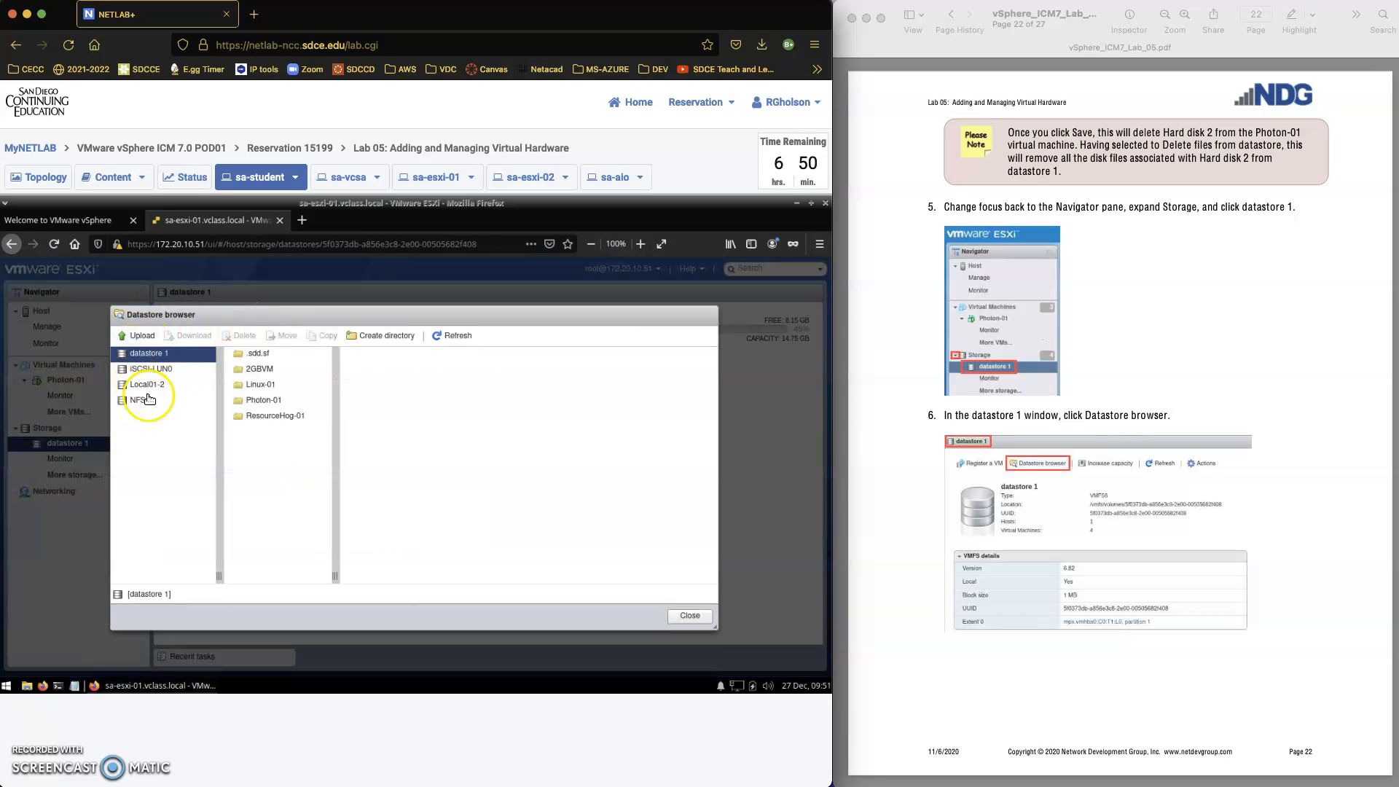
pyautogui.click(247, 405)
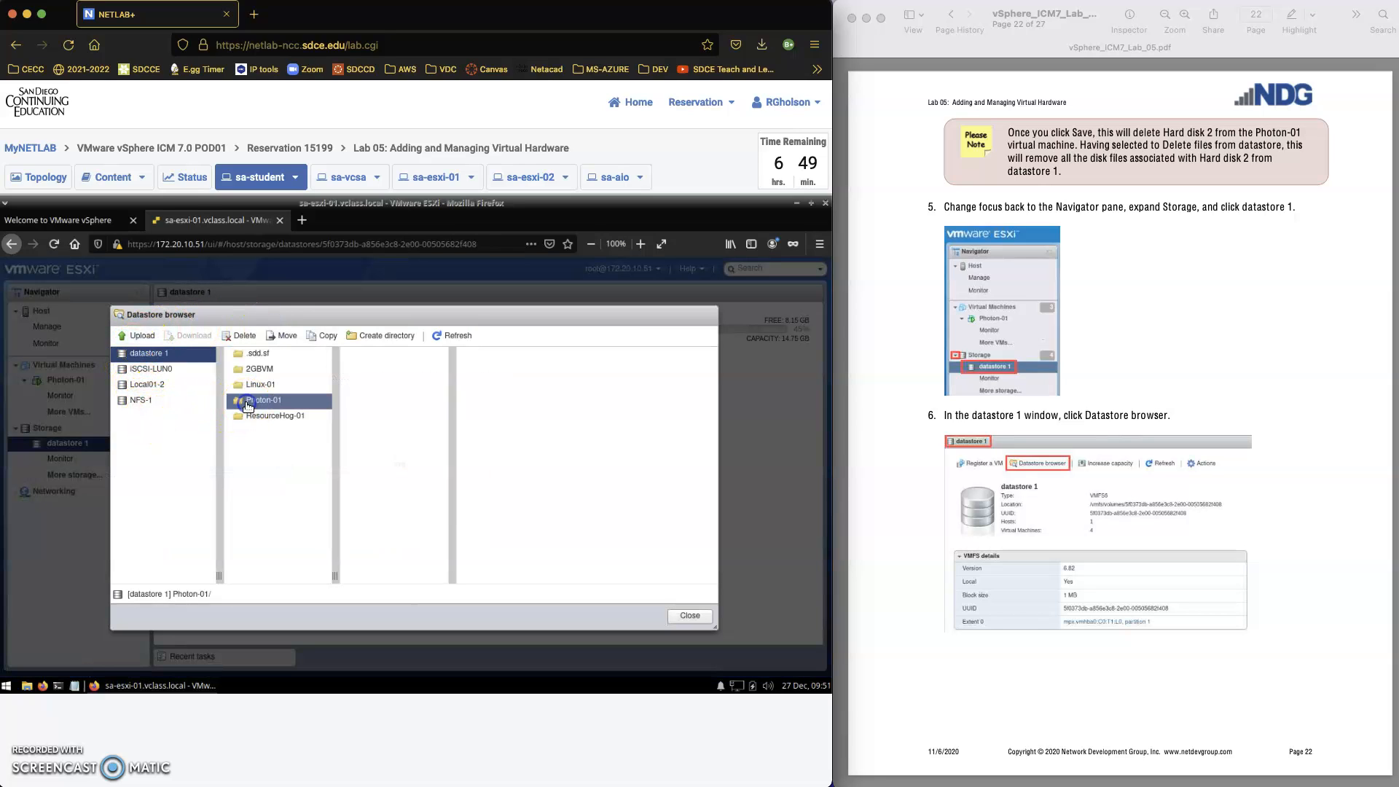
# Widen the file list to read the full names, view the details of Photon-01_3.vmdk, and close the datastore browser
pyautogui.click(383, 370)
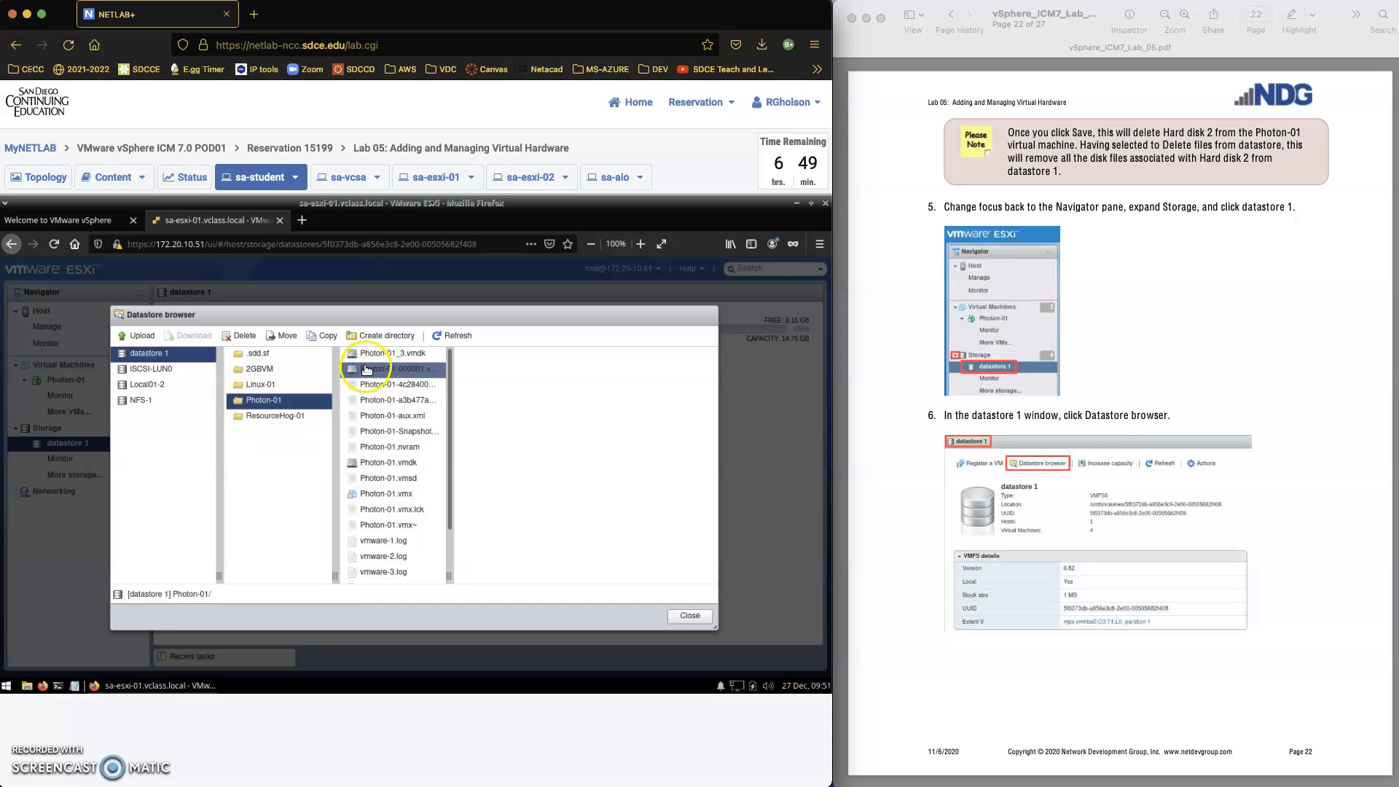
pyautogui.click(373, 356)
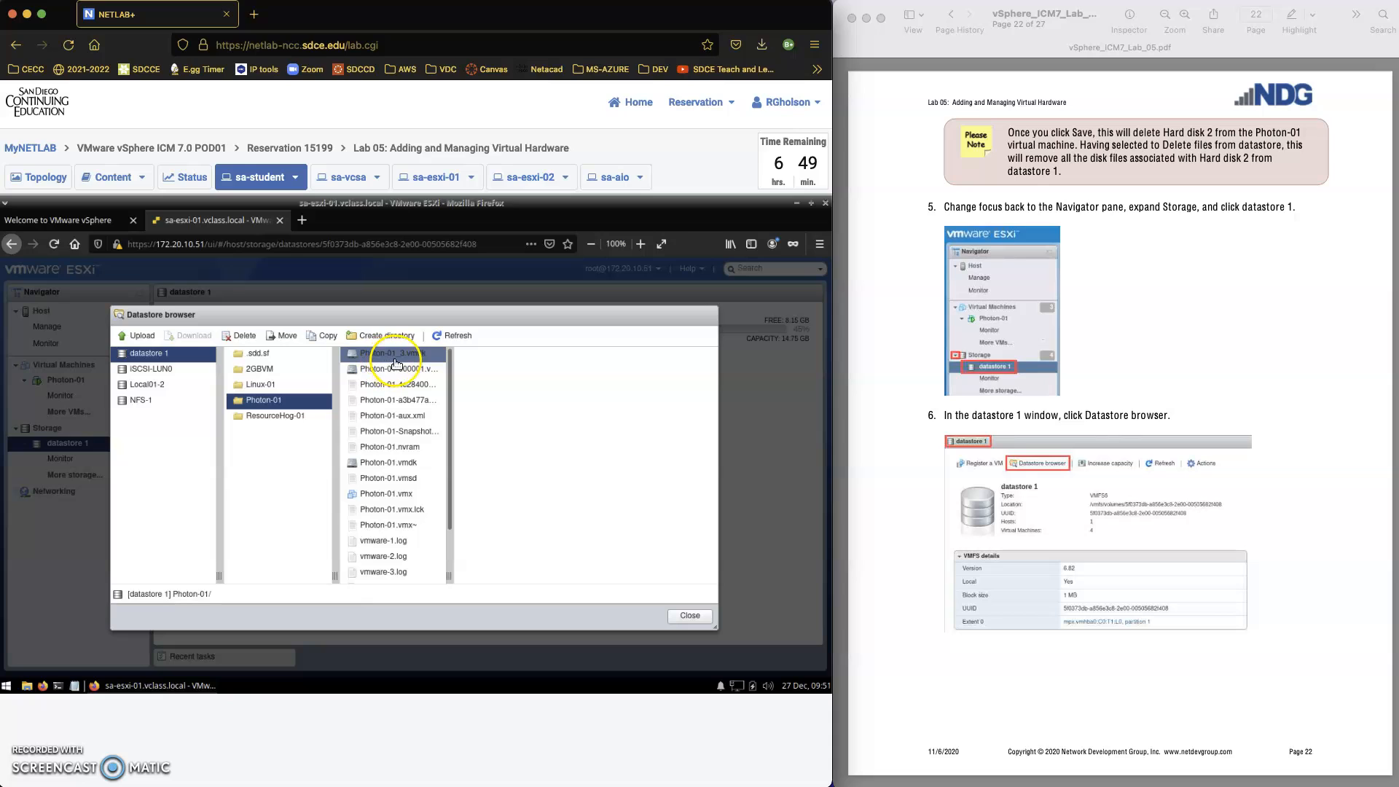
pyautogui.click(436, 366)
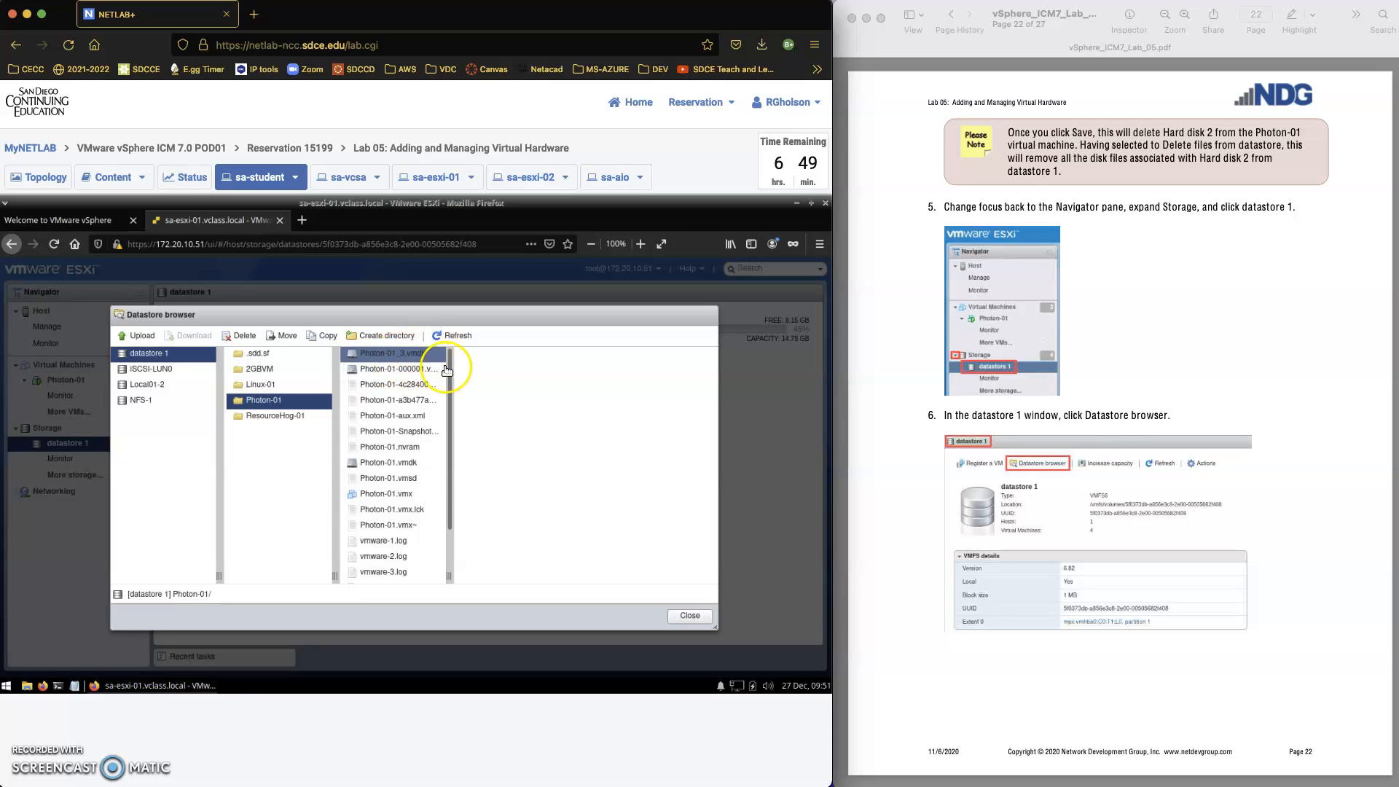
pyautogui.moveTo(443, 578); pyautogui.dragTo(494, 575)
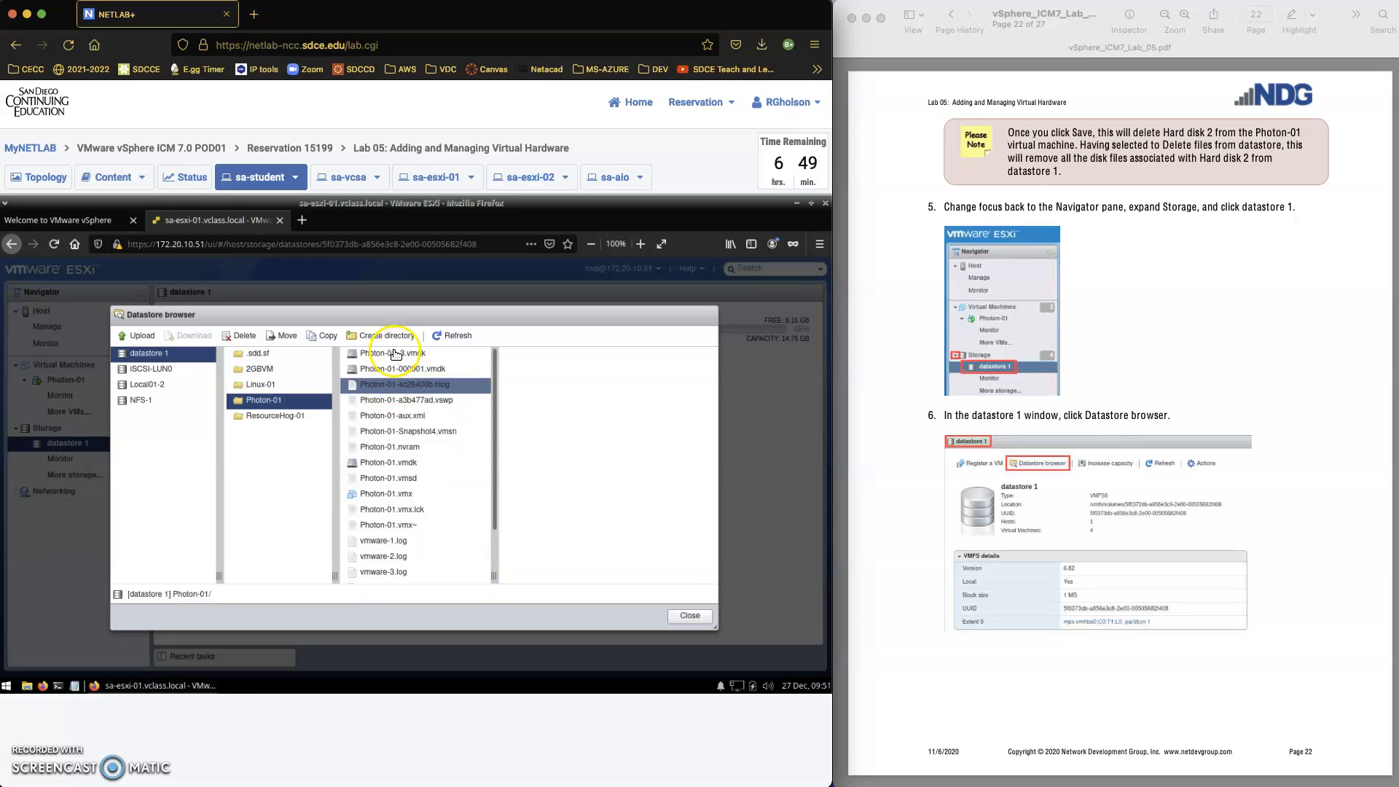
pyautogui.click(420, 355)
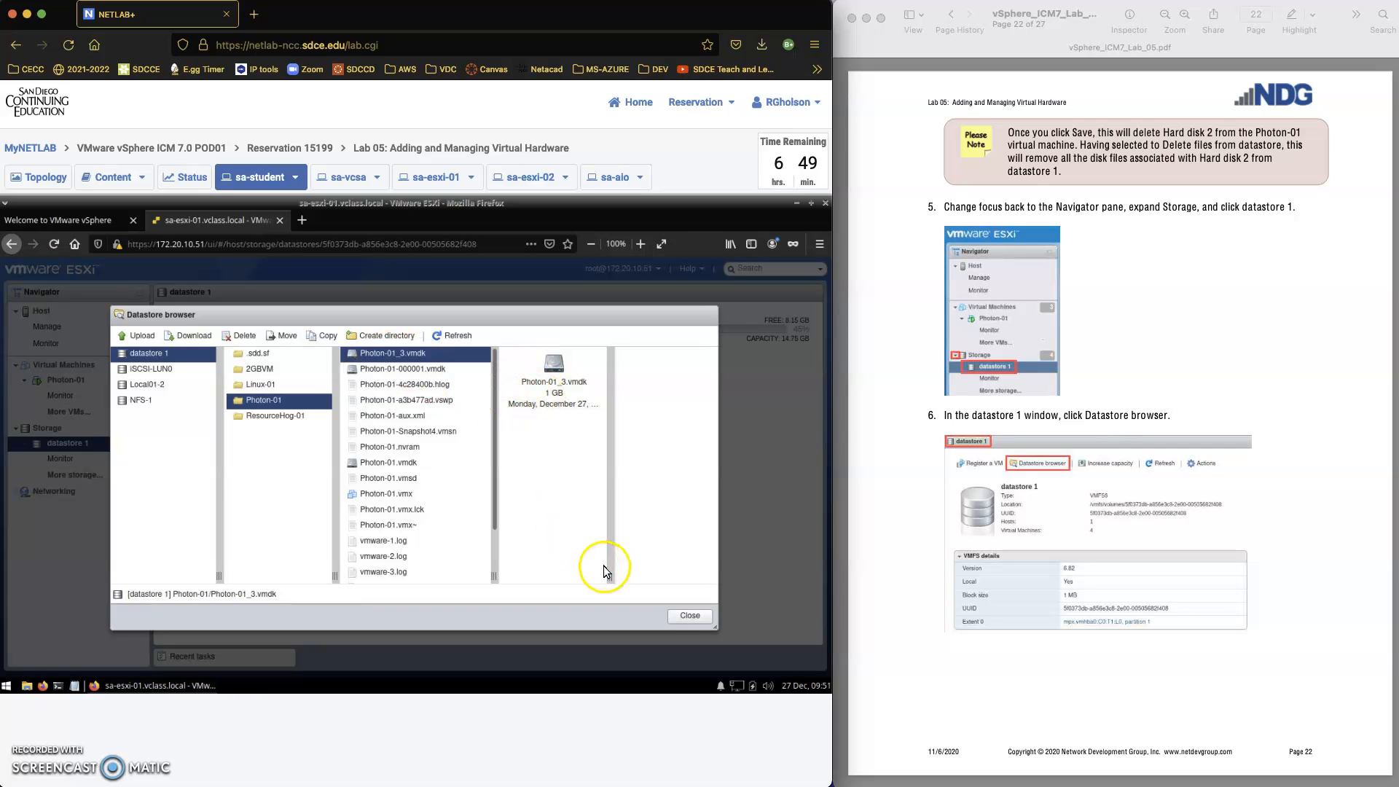
pyautogui.click(689, 618)
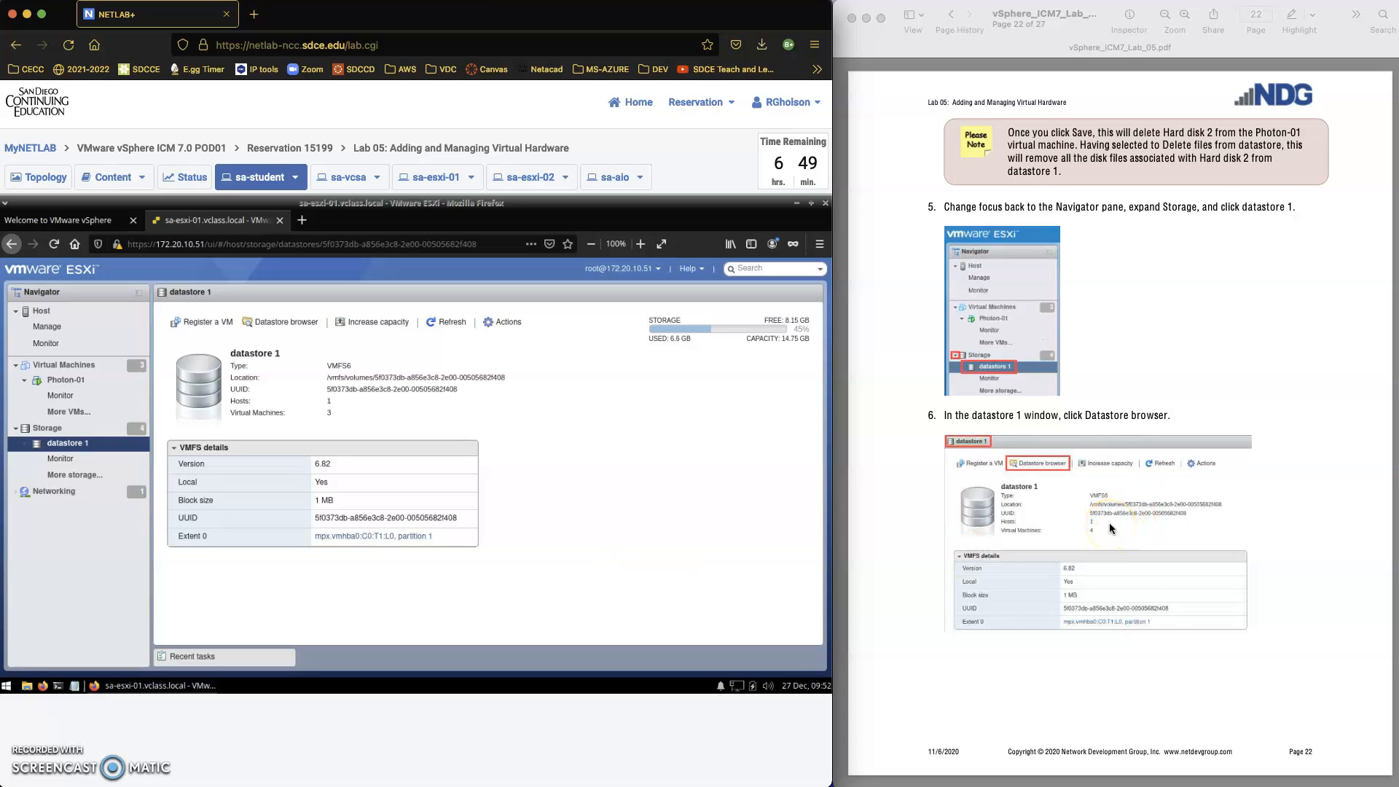
# Reopen Photon-01's settings for editing and expand the remaining Hard disk 2 to check its provisioning type and disk file
pyautogui.scroll(-3, 1109, 522)
pyautogui.scroll(-3, 1111, 528)
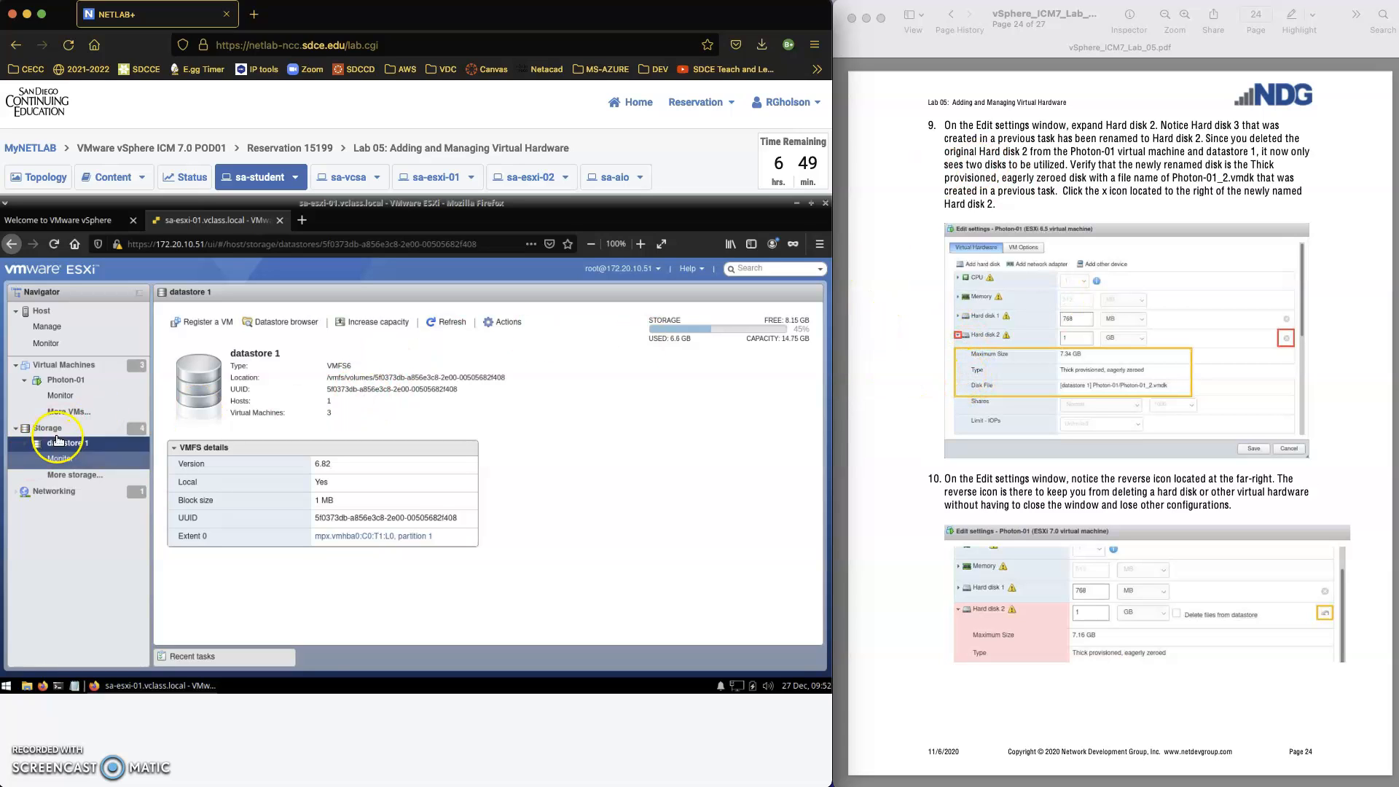
pyautogui.click(66, 381)
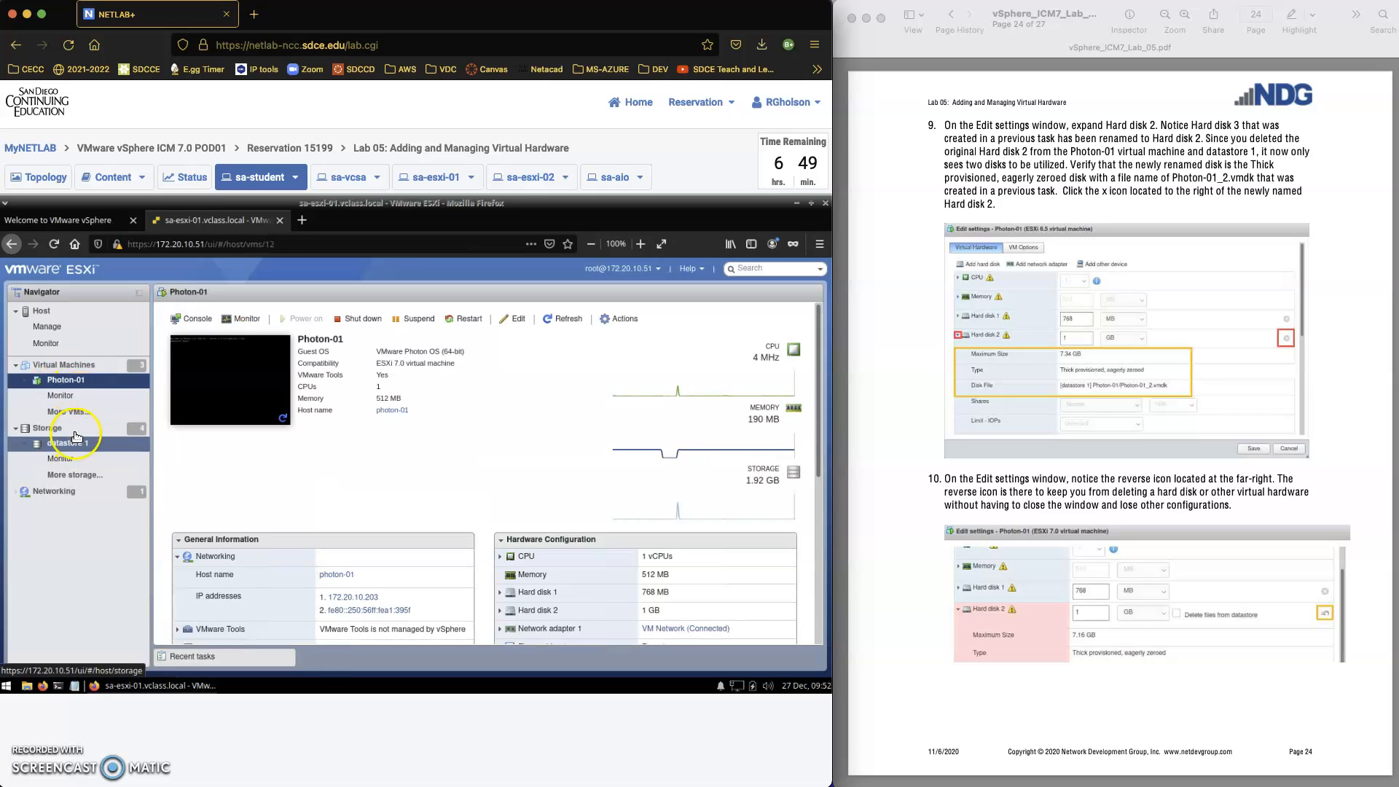
pyautogui.click(87, 384)
pyautogui.rightClick(85, 381)
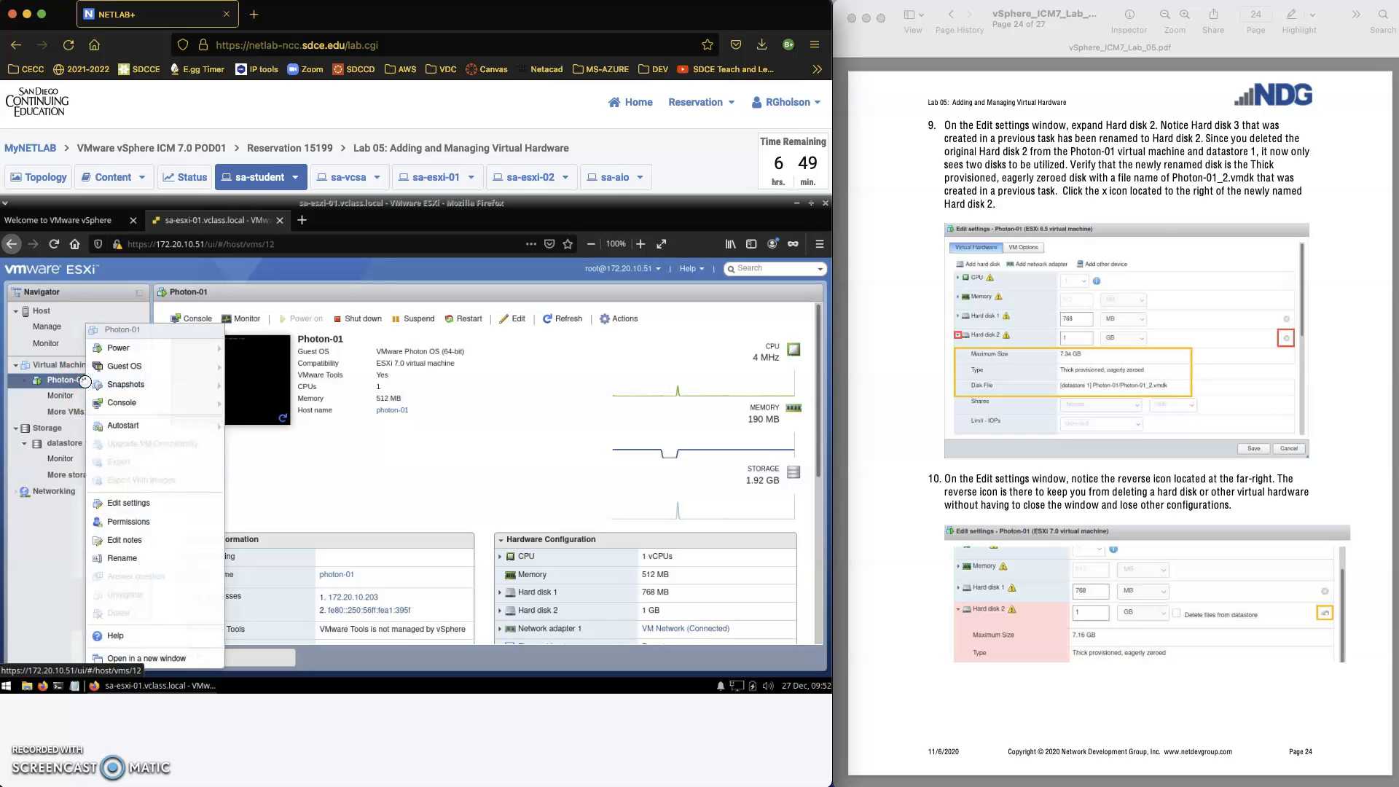
pyautogui.moveTo(88, 384)
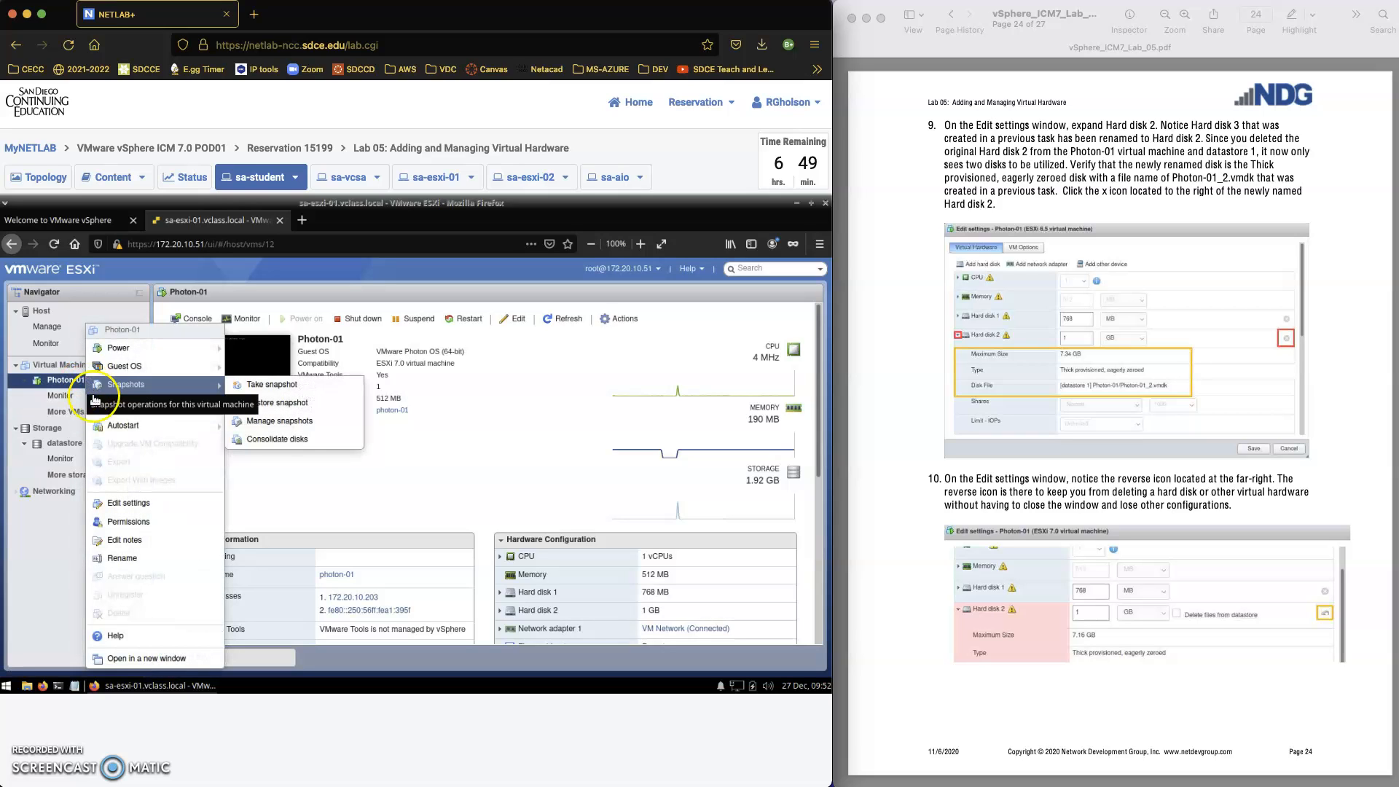
pyautogui.click(131, 507)
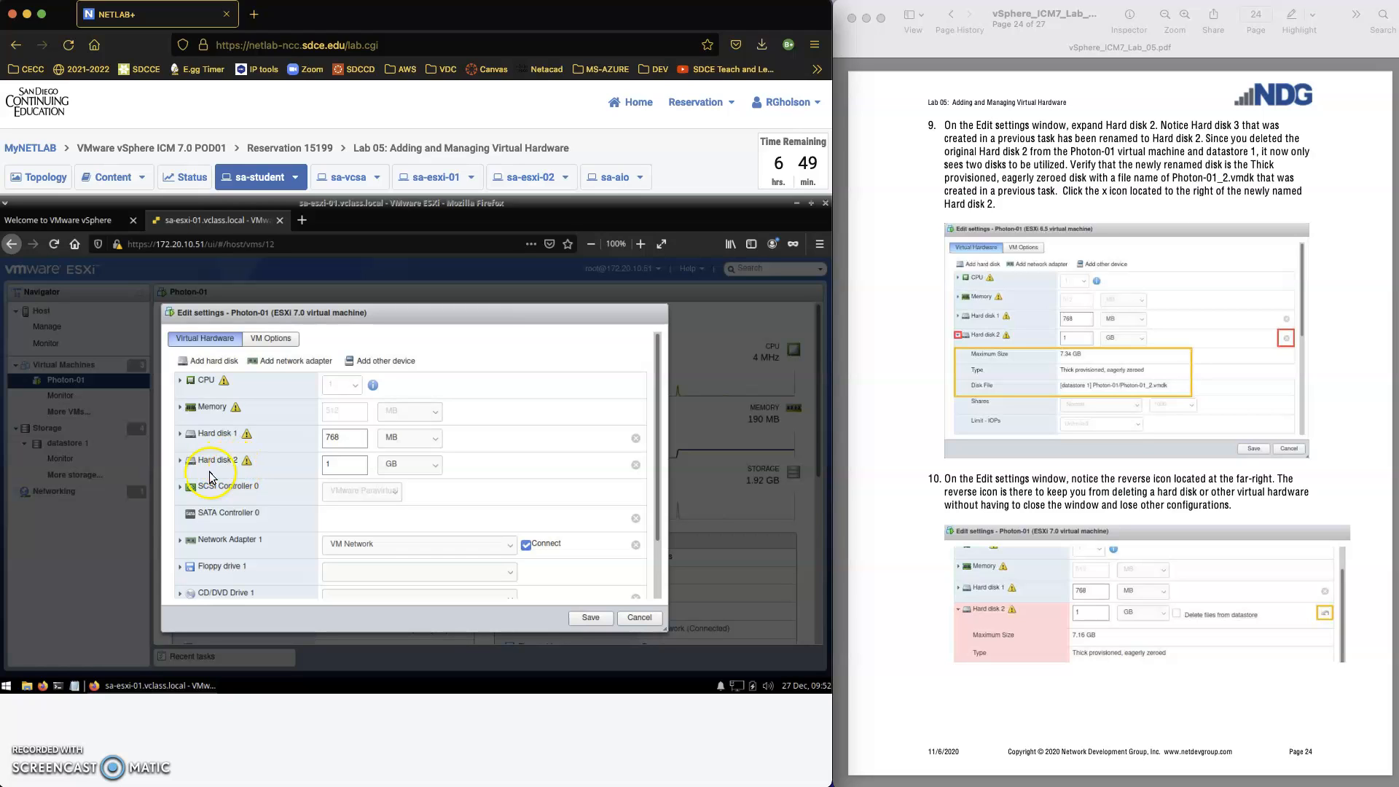
pyautogui.click(181, 462)
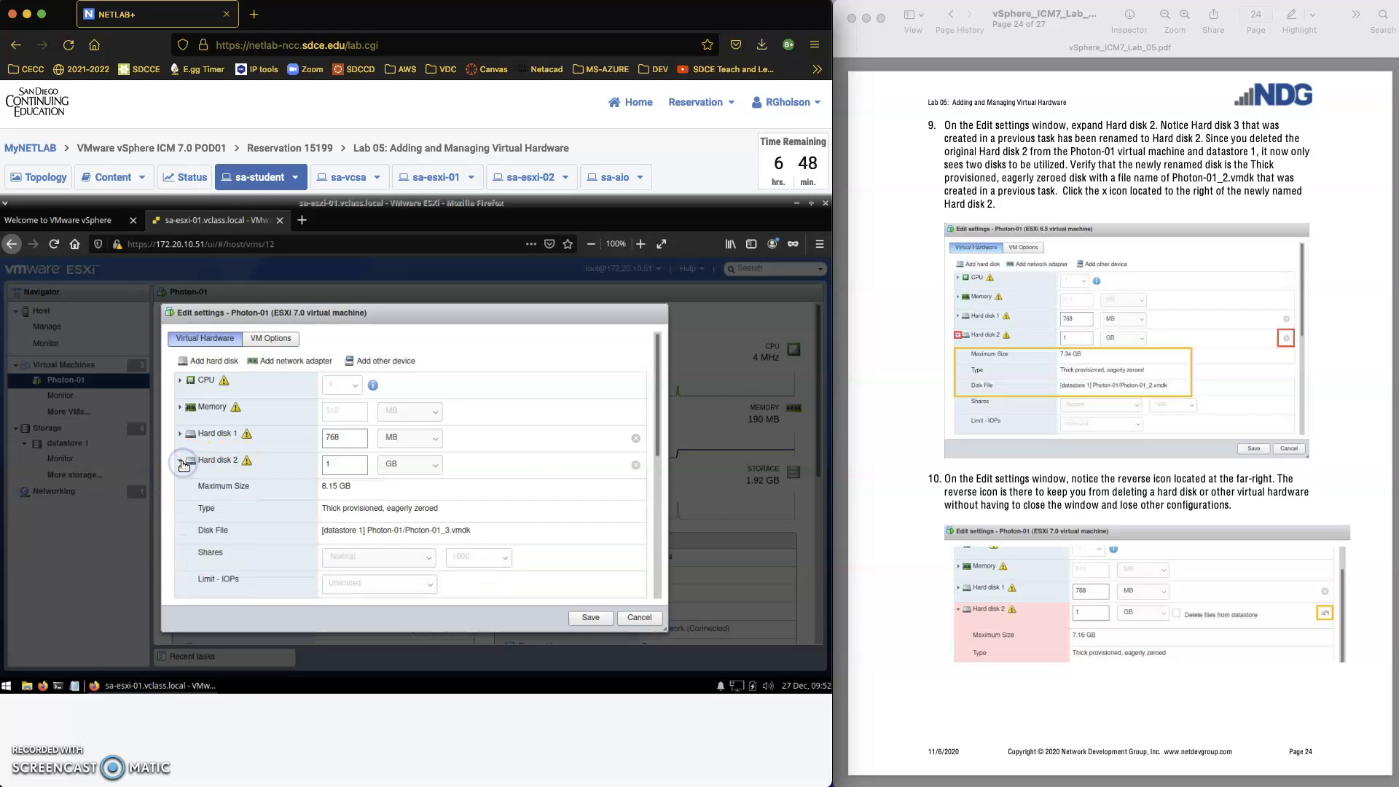
pyautogui.click(447, 531)
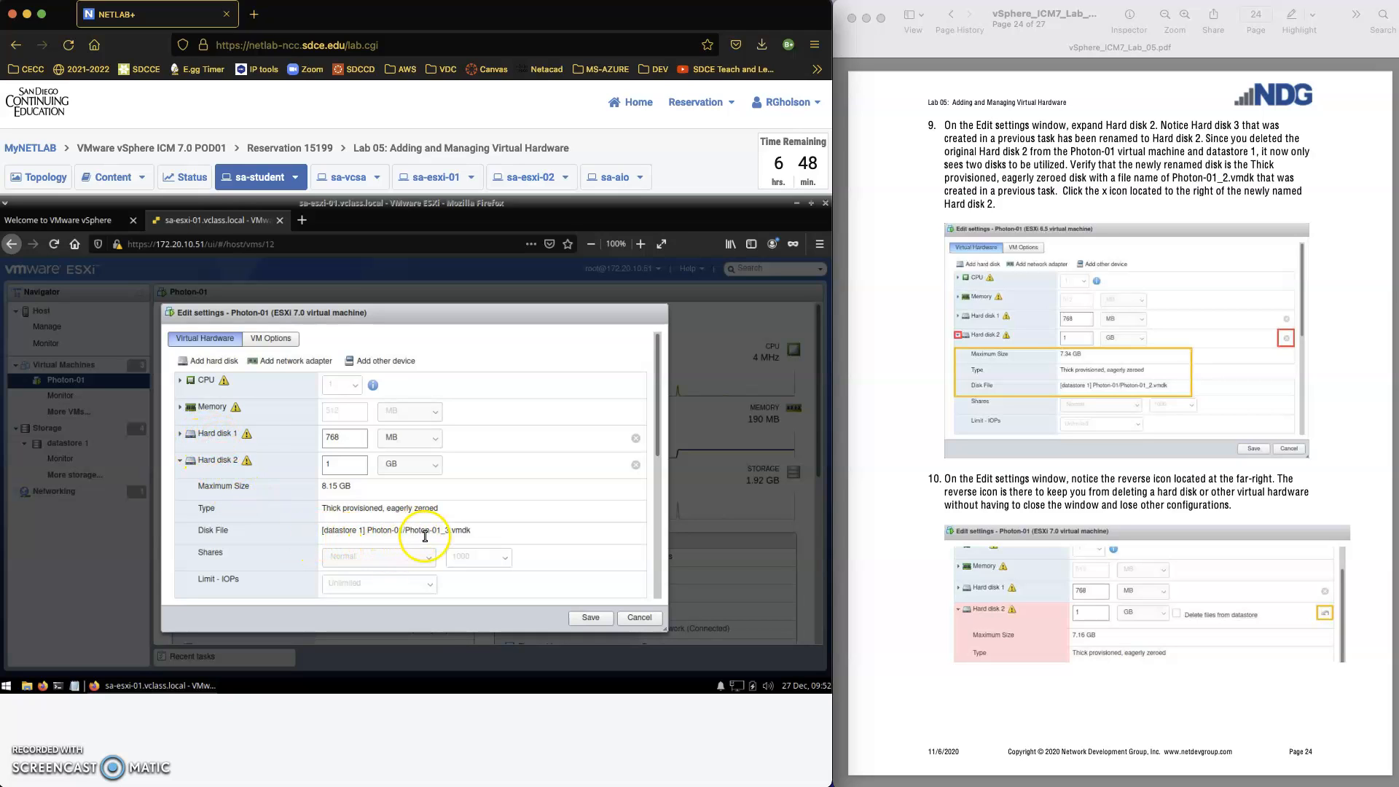
# Test reverting the removal of Hard disk 2, and save Photon-01 with the disk removed but its datastore files kept
pyautogui.click(636, 467)
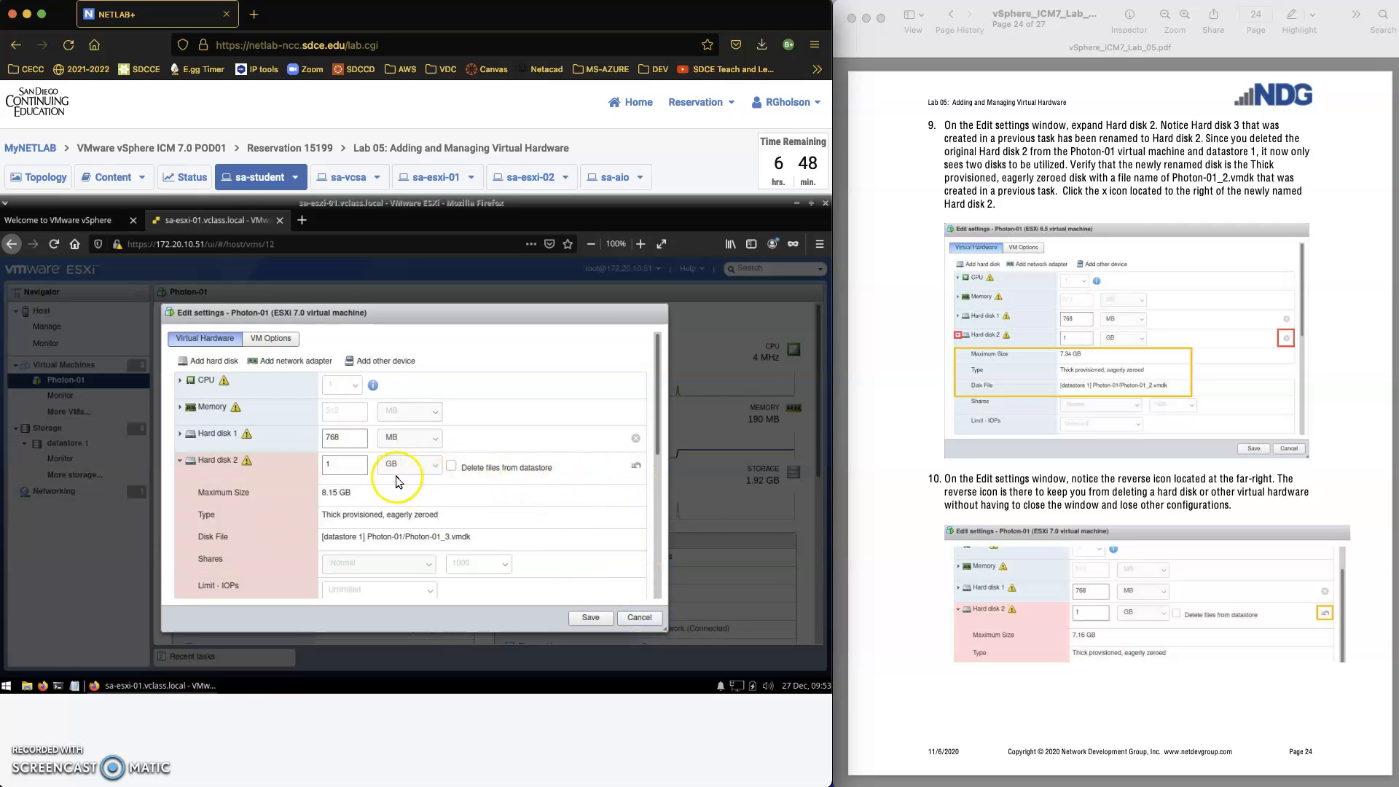
pyautogui.click(636, 467)
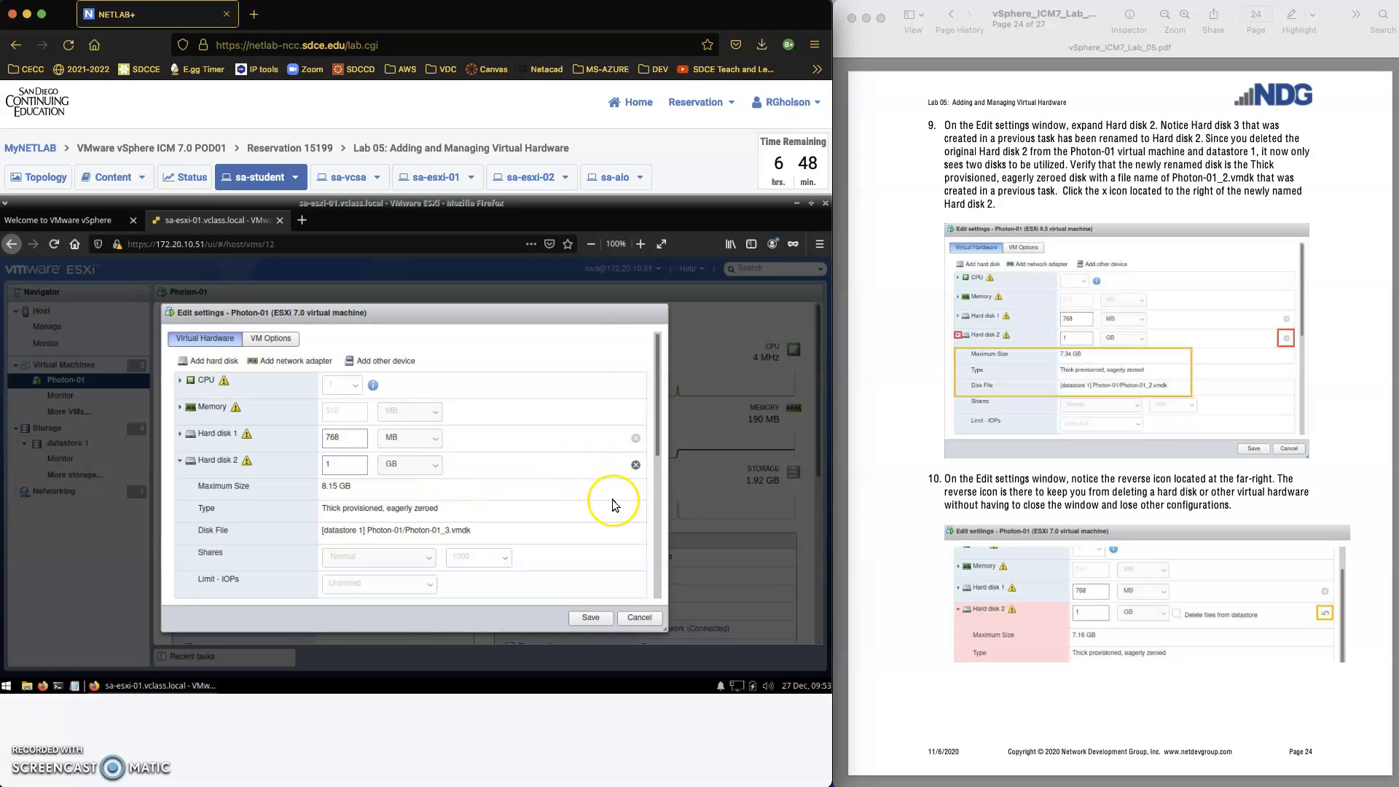
pyautogui.click(637, 466)
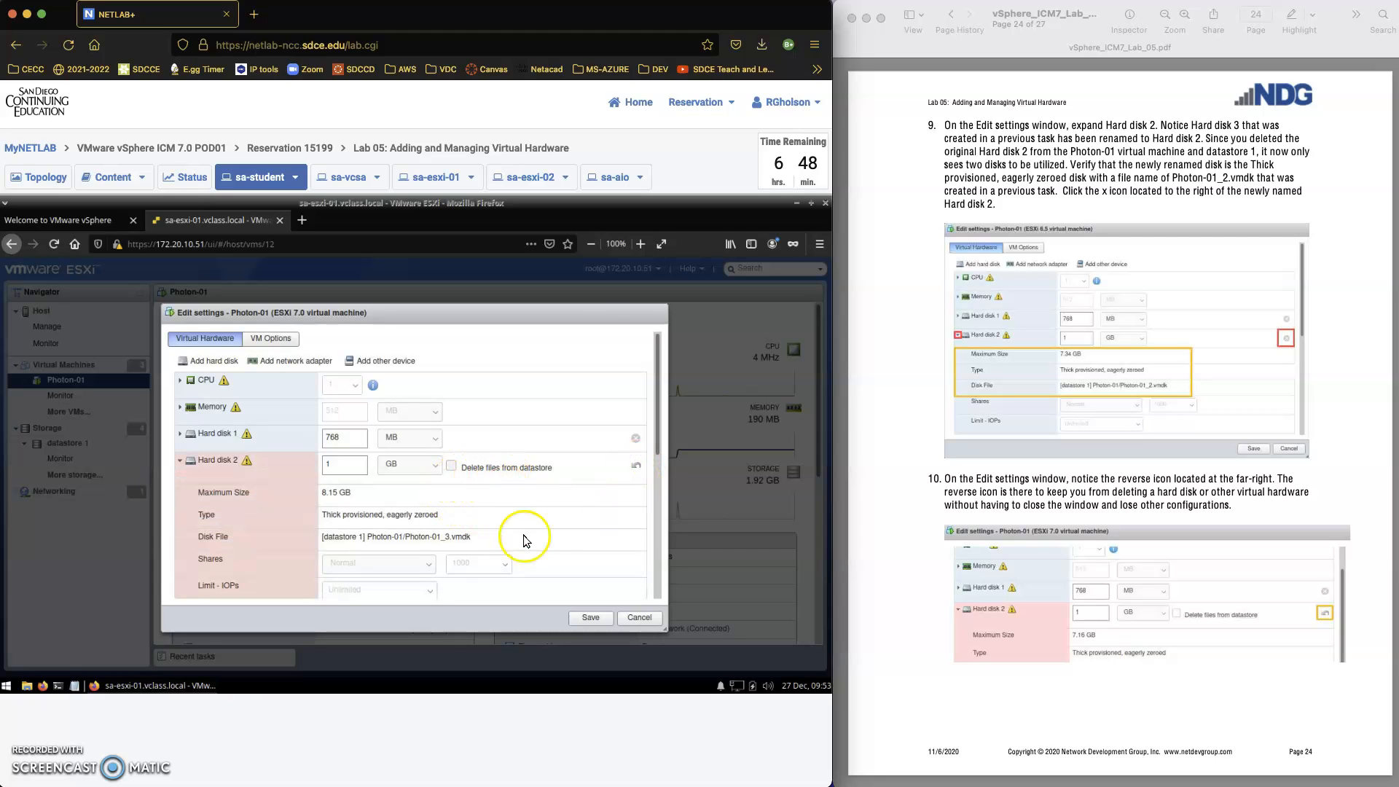
pyautogui.scroll(-5, 1046, 670)
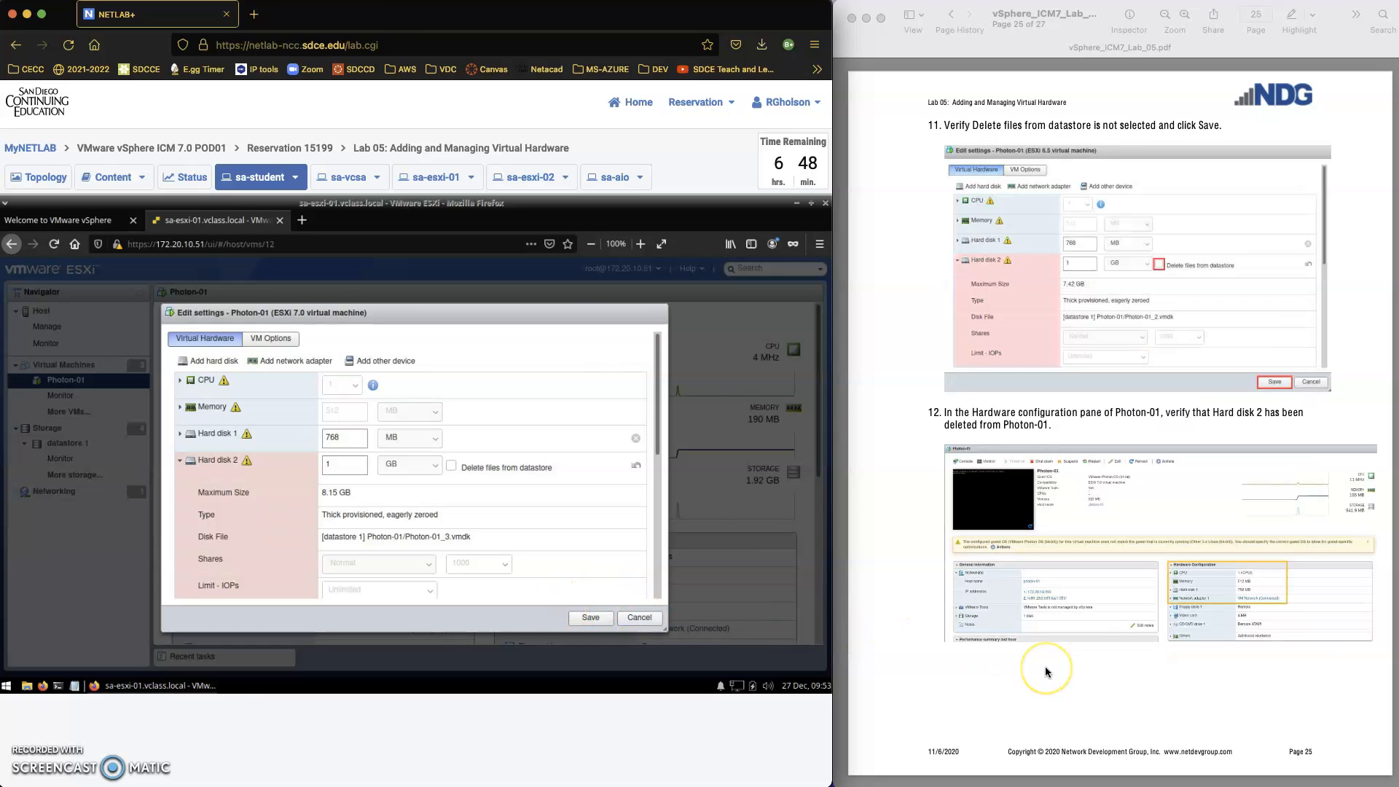
pyautogui.click(586, 619)
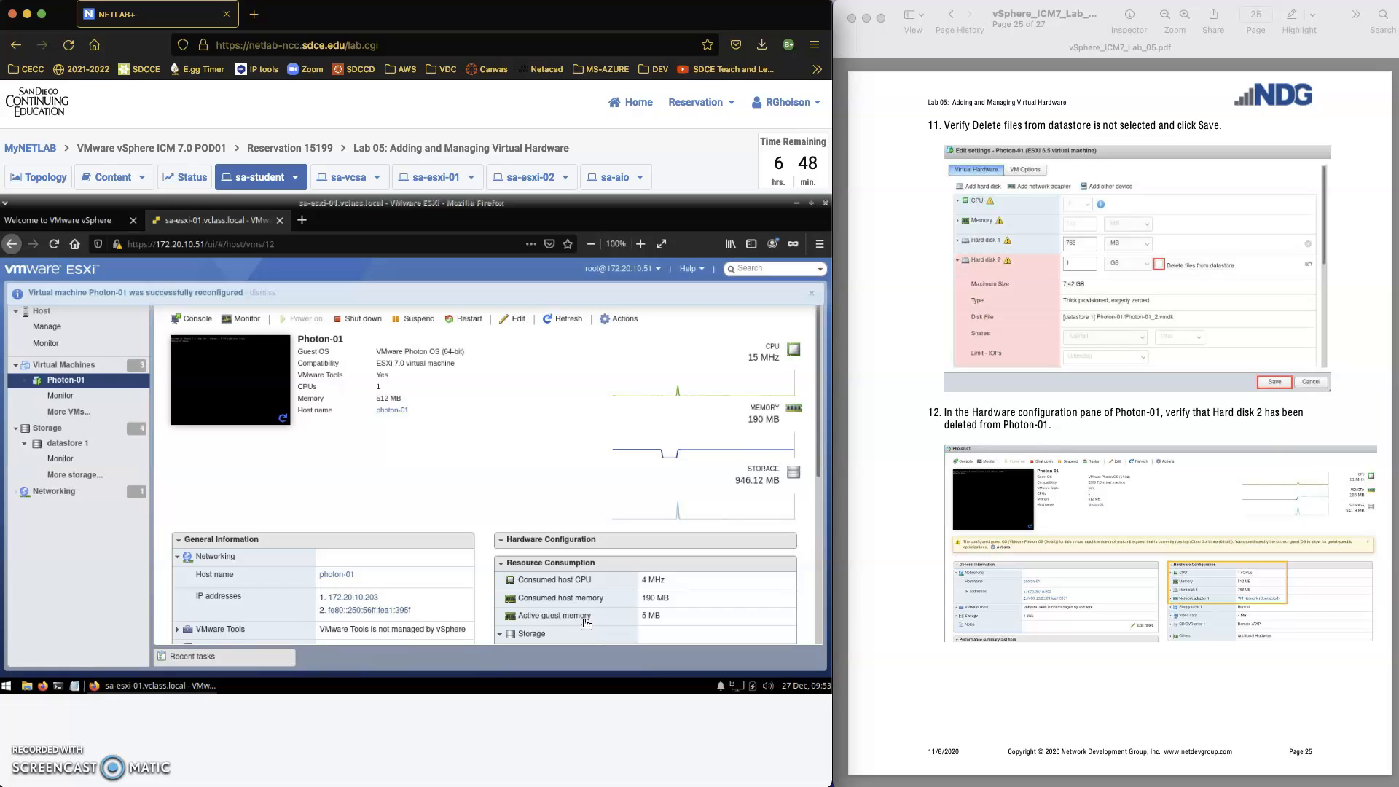
# Check Photon-01's hardware configuration for the removed disk, and open its folder in the datastore 1 file browser
pyautogui.scroll(-1, 593, 596)
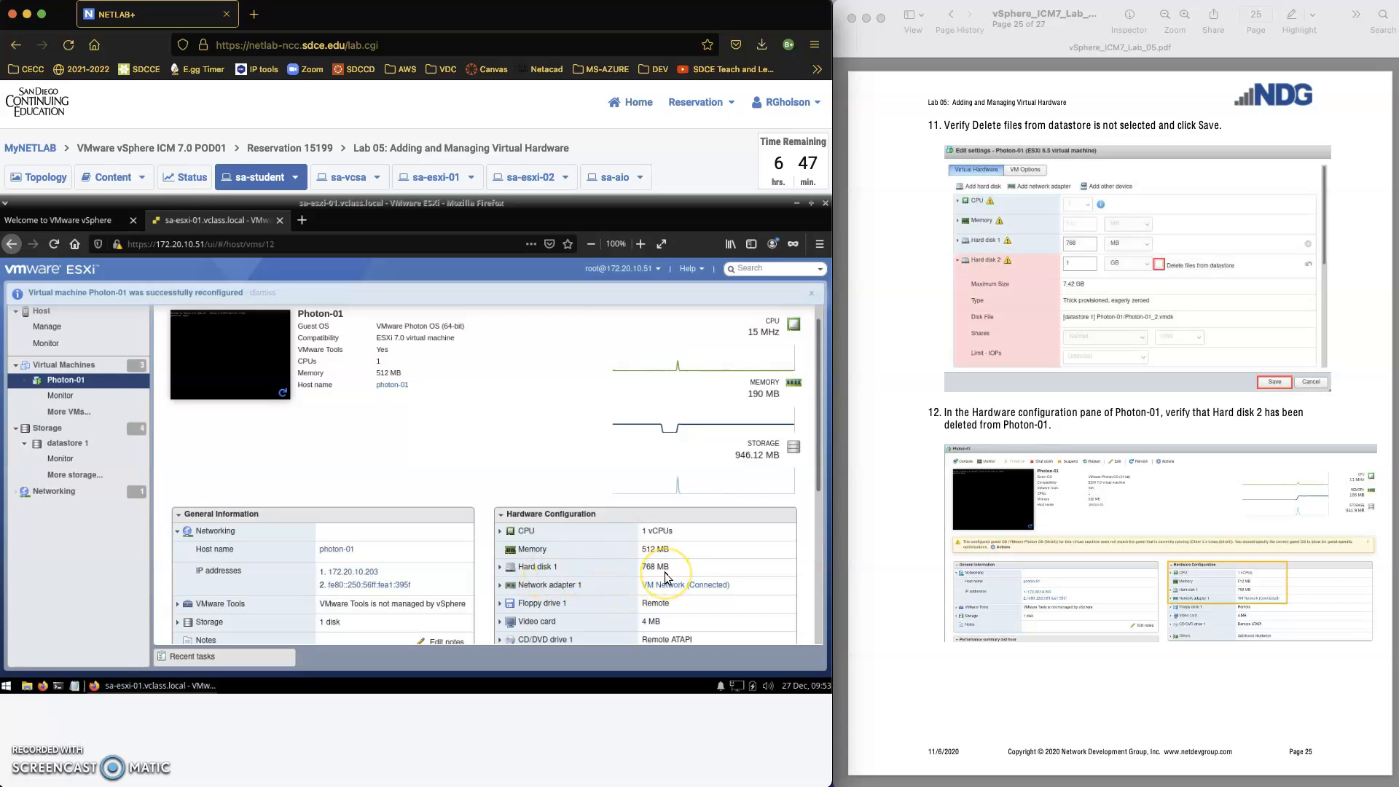
pyautogui.click(71, 444)
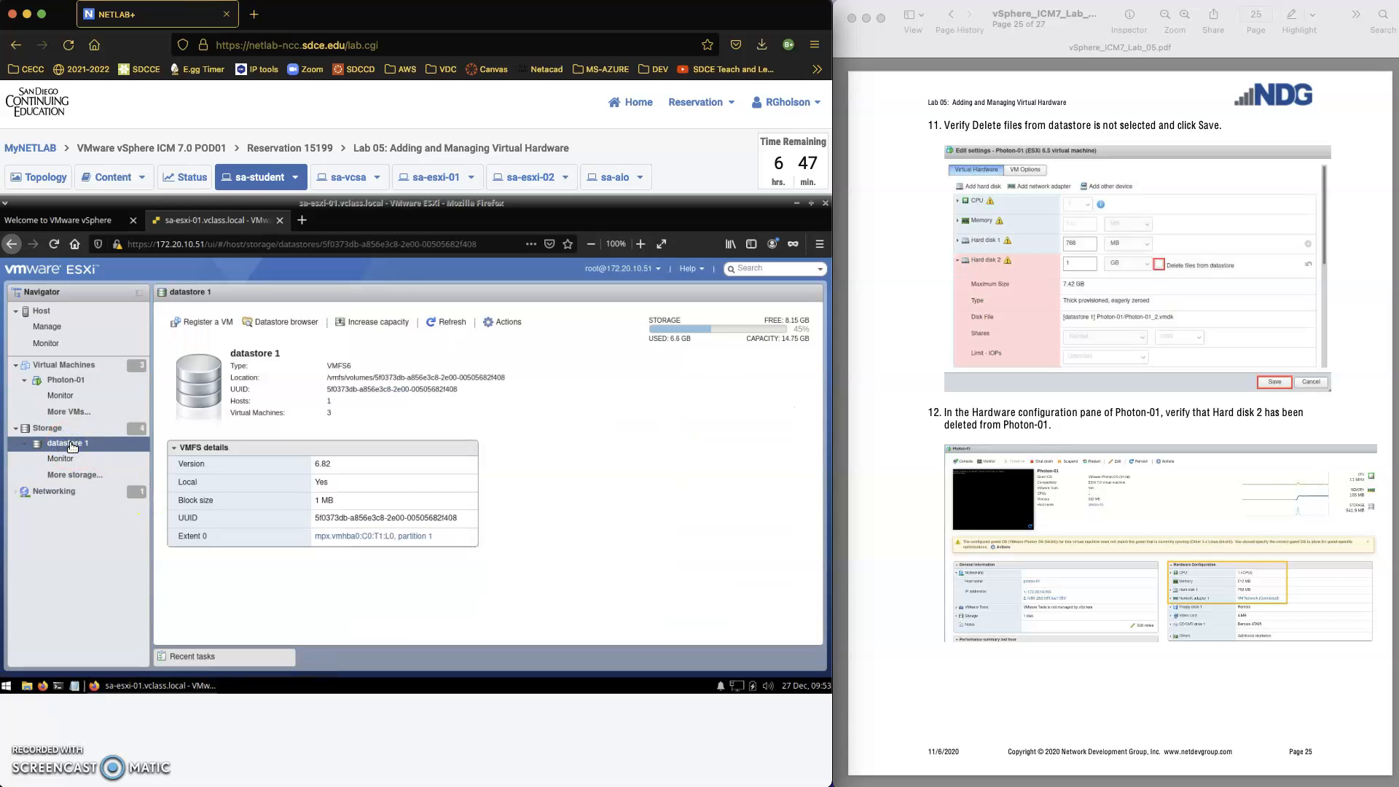
pyautogui.click(271, 322)
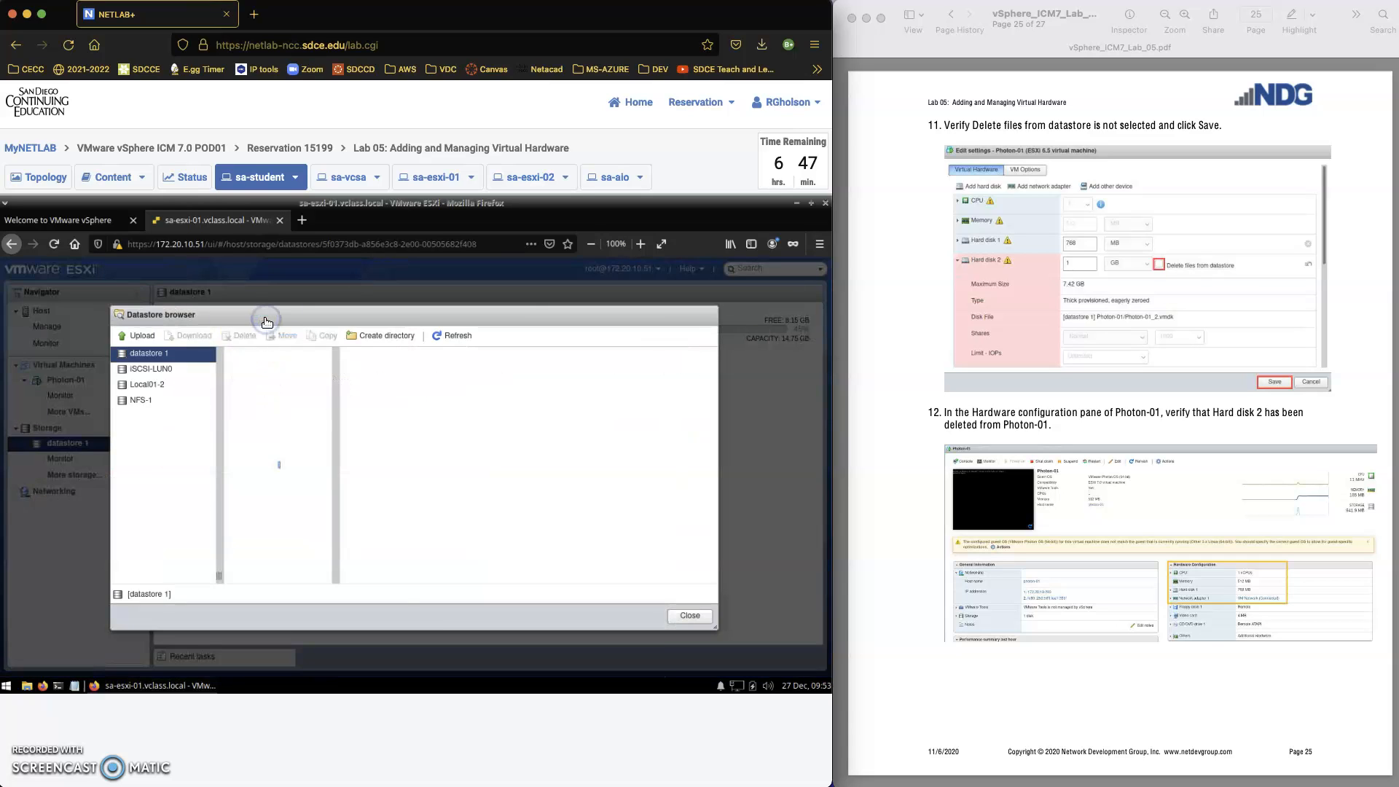
pyautogui.click(252, 385)
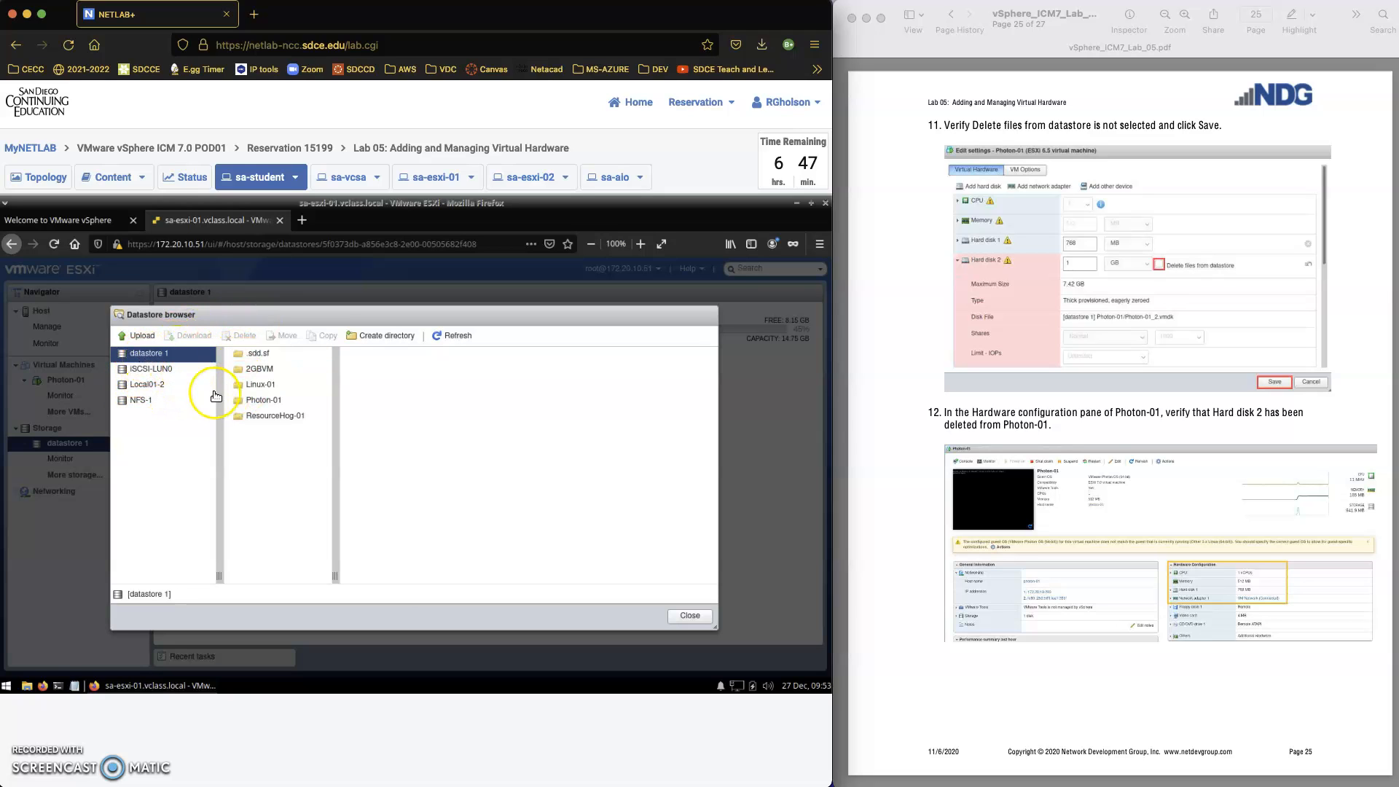
pyautogui.click(252, 403)
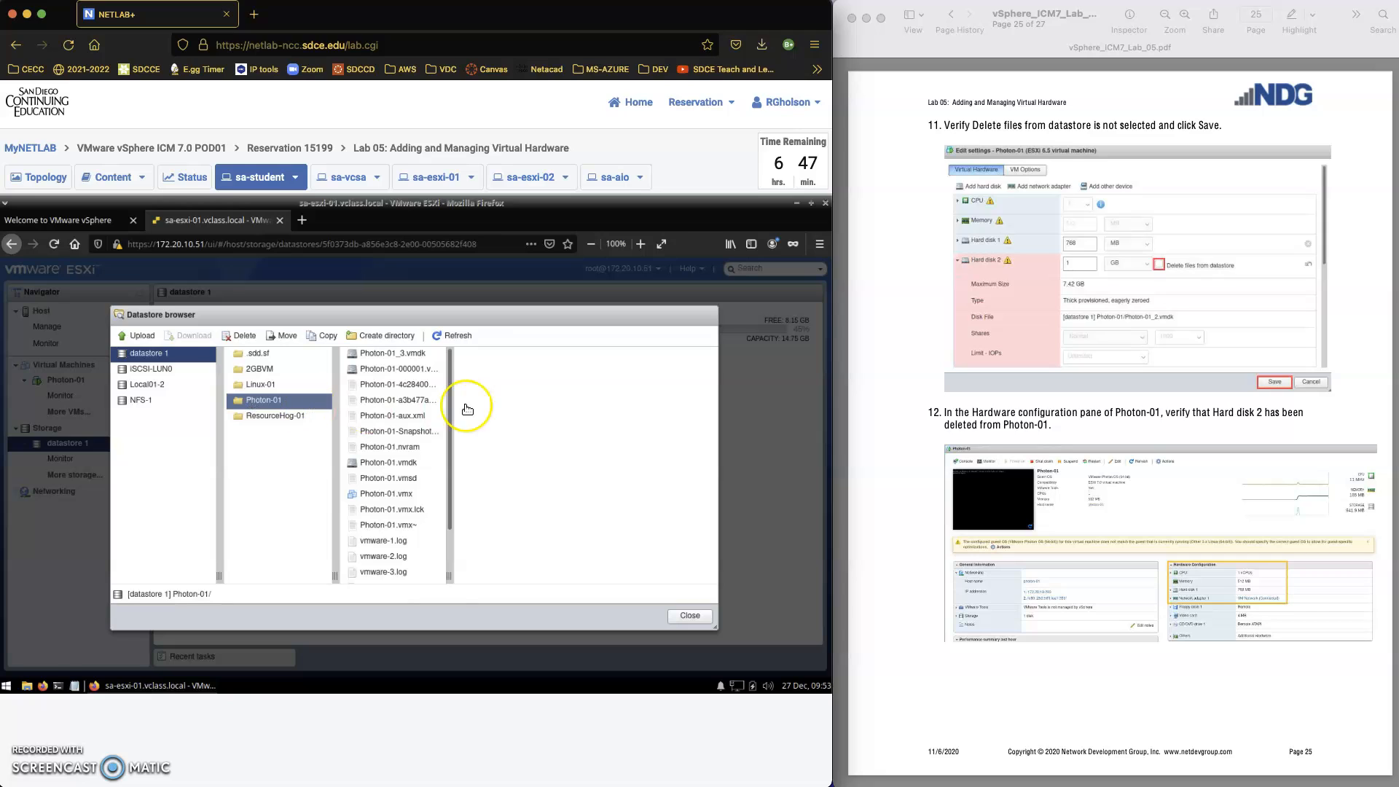
# Inspect the full name and details of Photon-01_3.vmdk against the lab guide's remaining steps, and close the datastore browser
pyautogui.moveTo(449, 580); pyautogui.dragTo(495, 574)
pyautogui.click(397, 355)
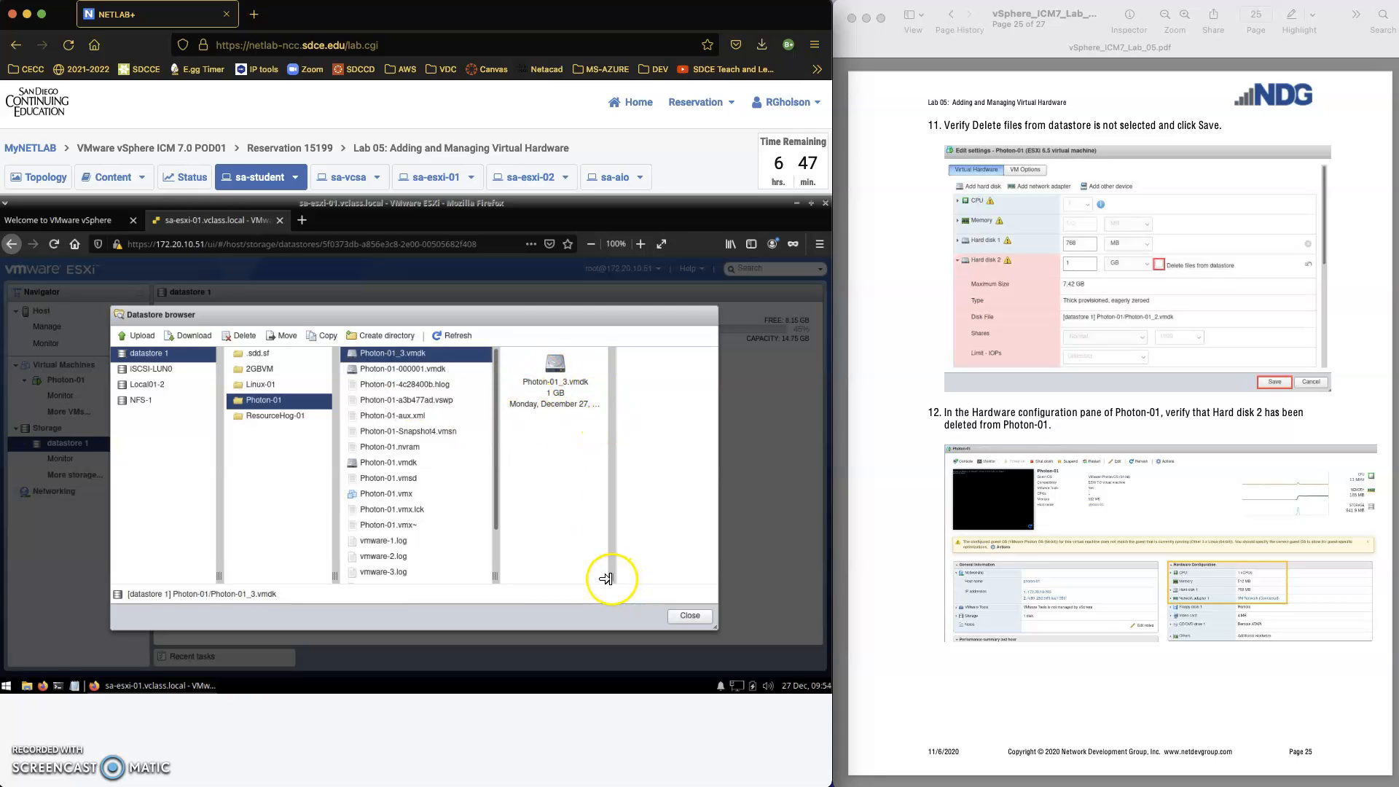
pyautogui.moveTo(612, 575); pyautogui.dragTo(653, 574)
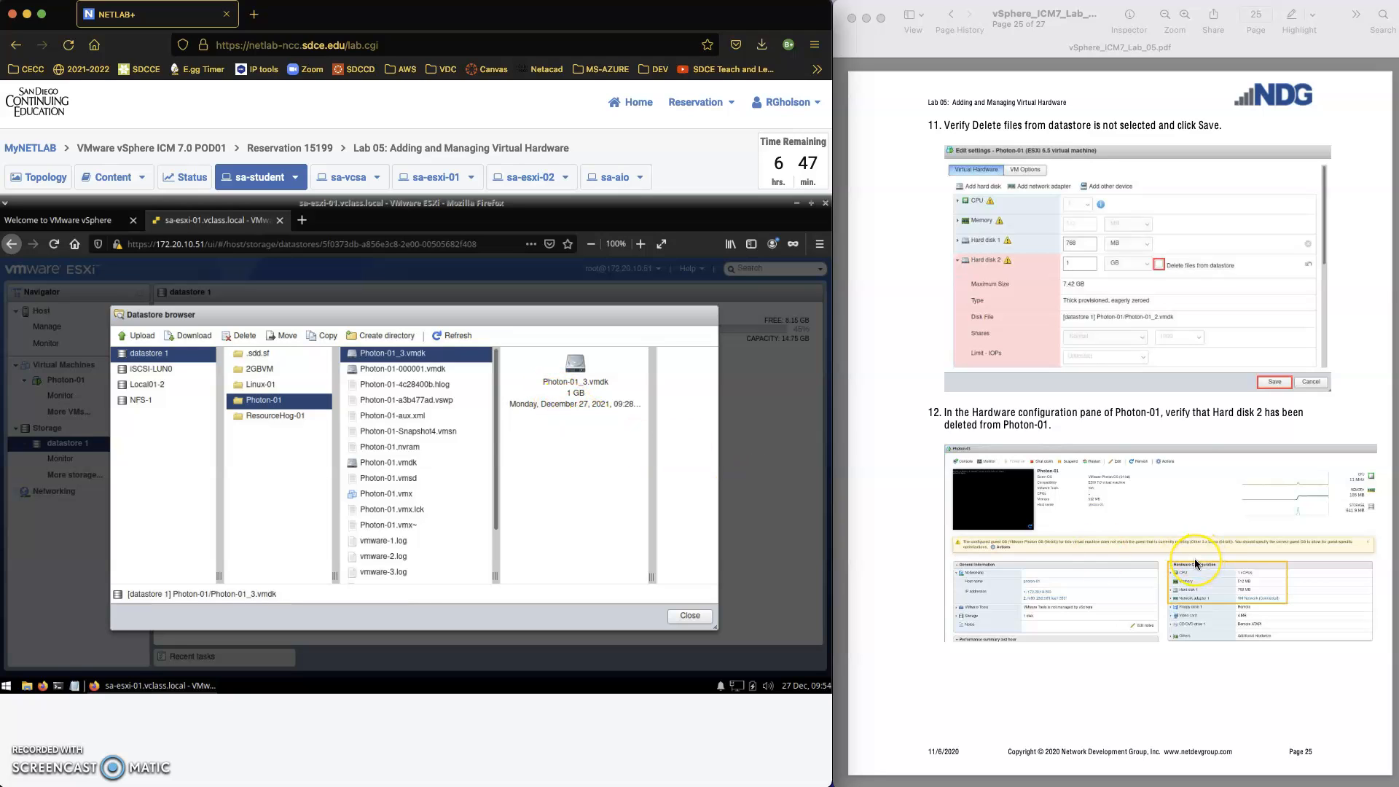
pyautogui.scroll(-3, 1195, 559)
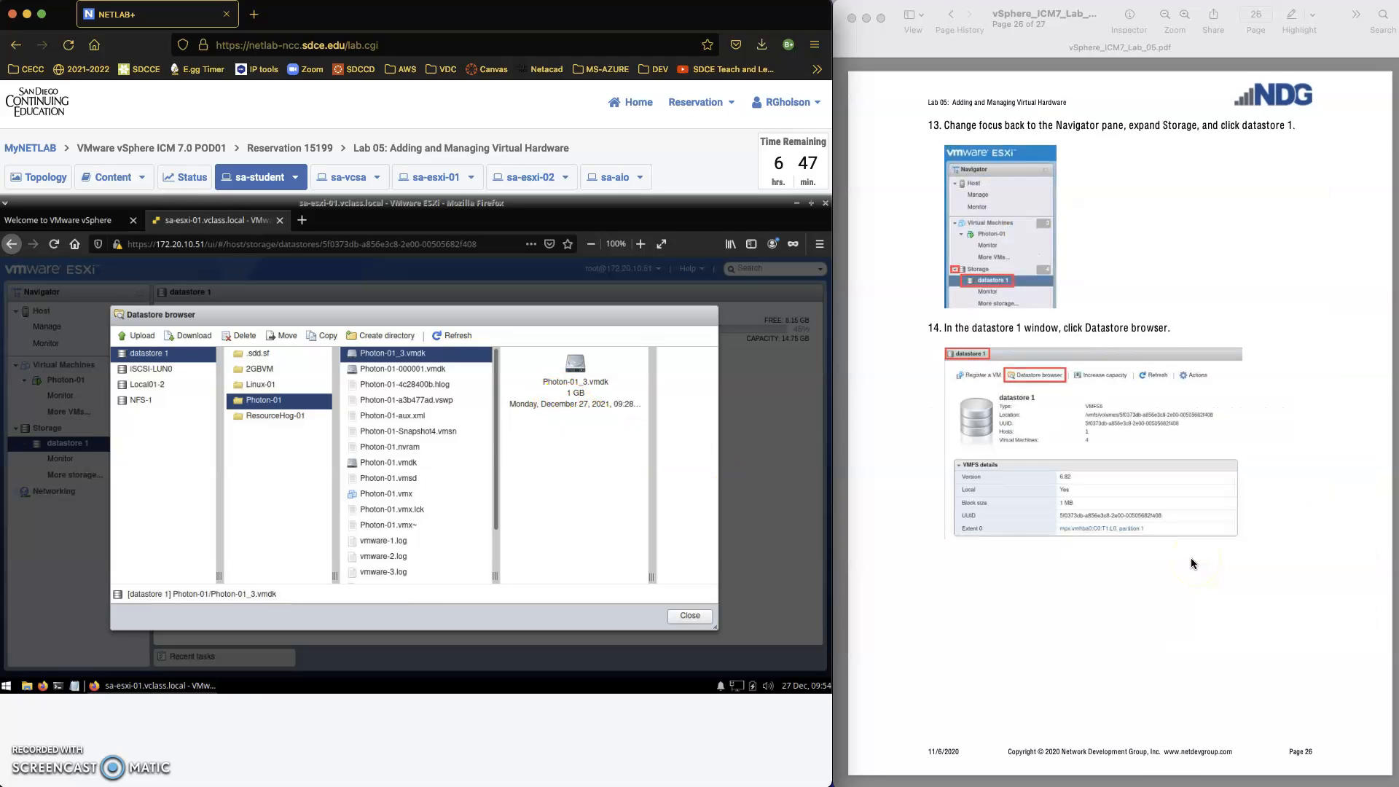
pyautogui.scroll(-3, 1192, 563)
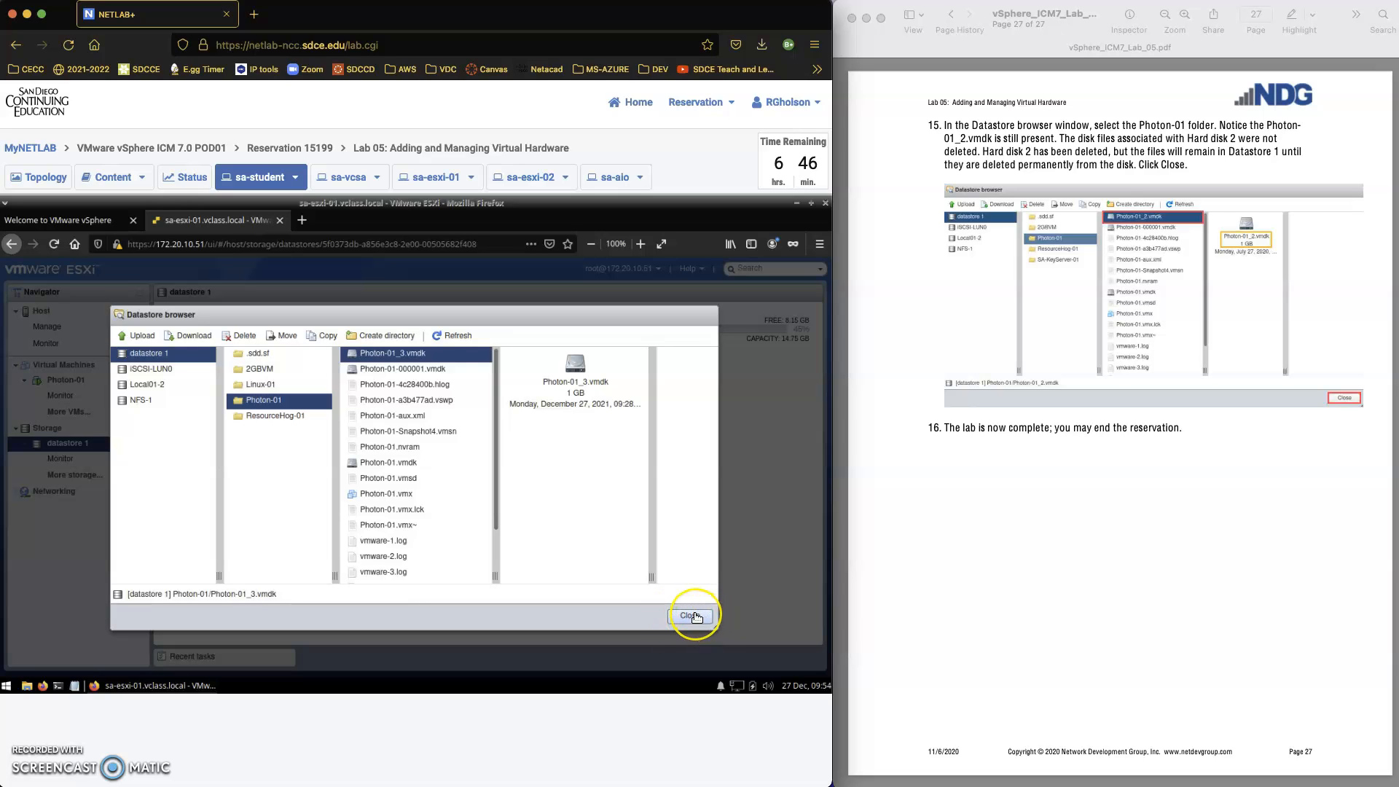
pyautogui.click(696, 618)
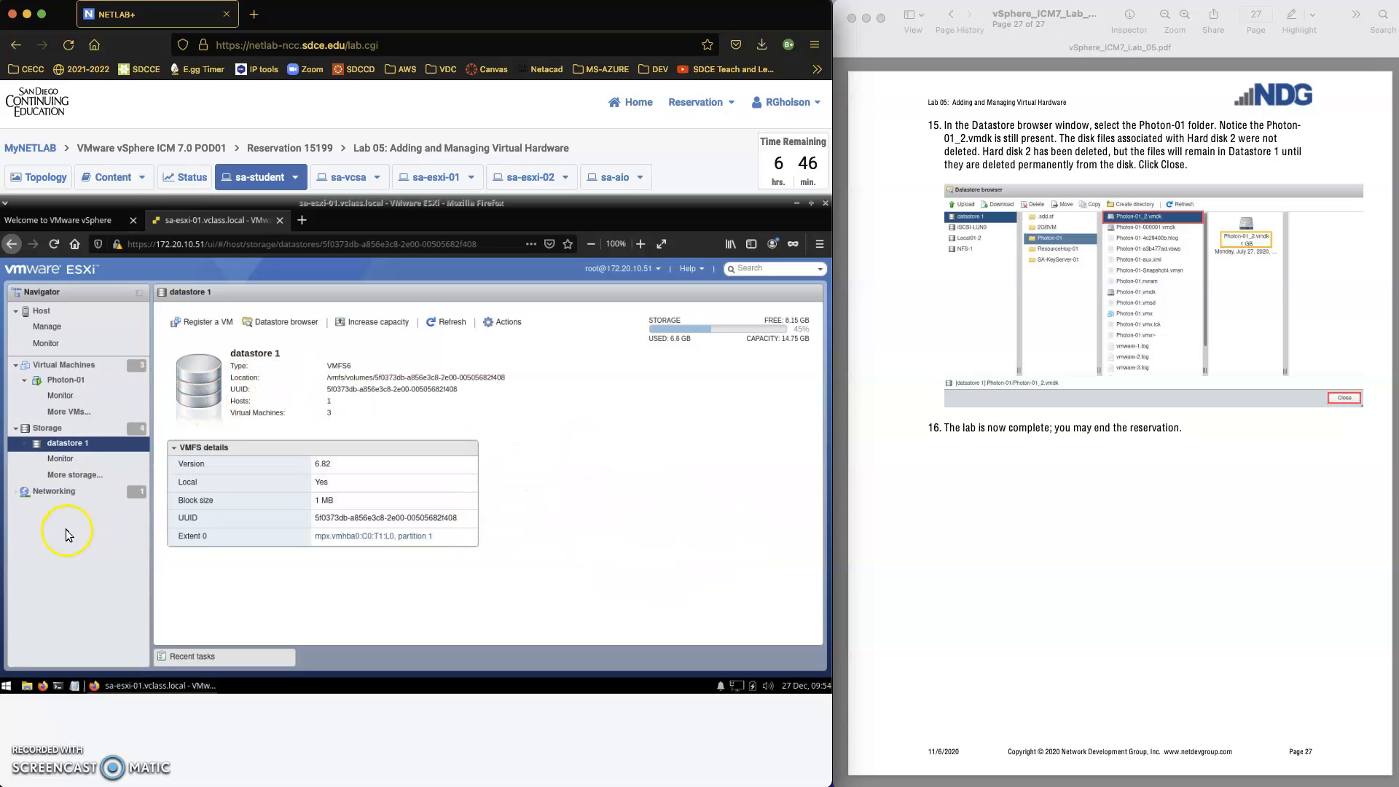
# Open the host's performance monitoring and expand the recent tasks to review the reconfiguration and file deletion entries
pyautogui.click(44, 345)
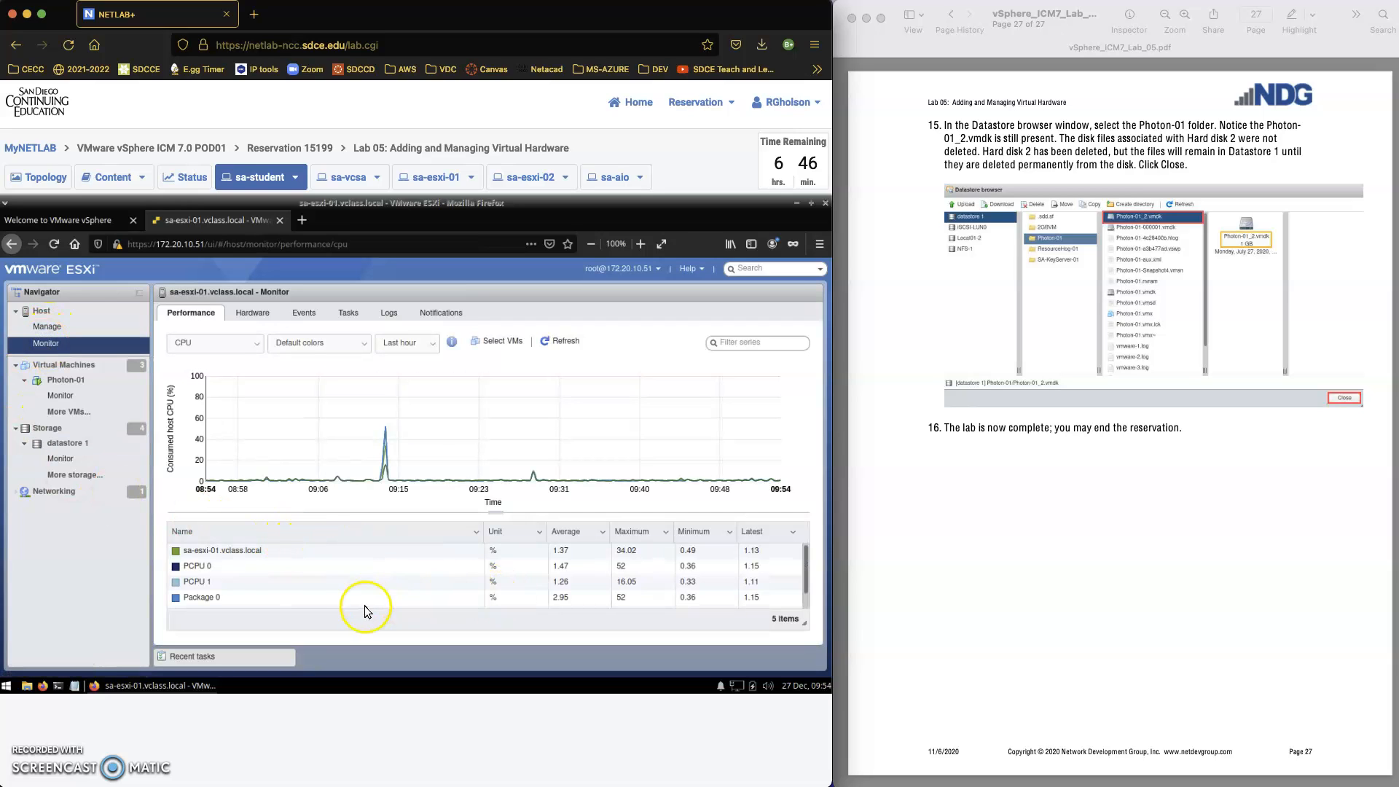
pyautogui.click(198, 657)
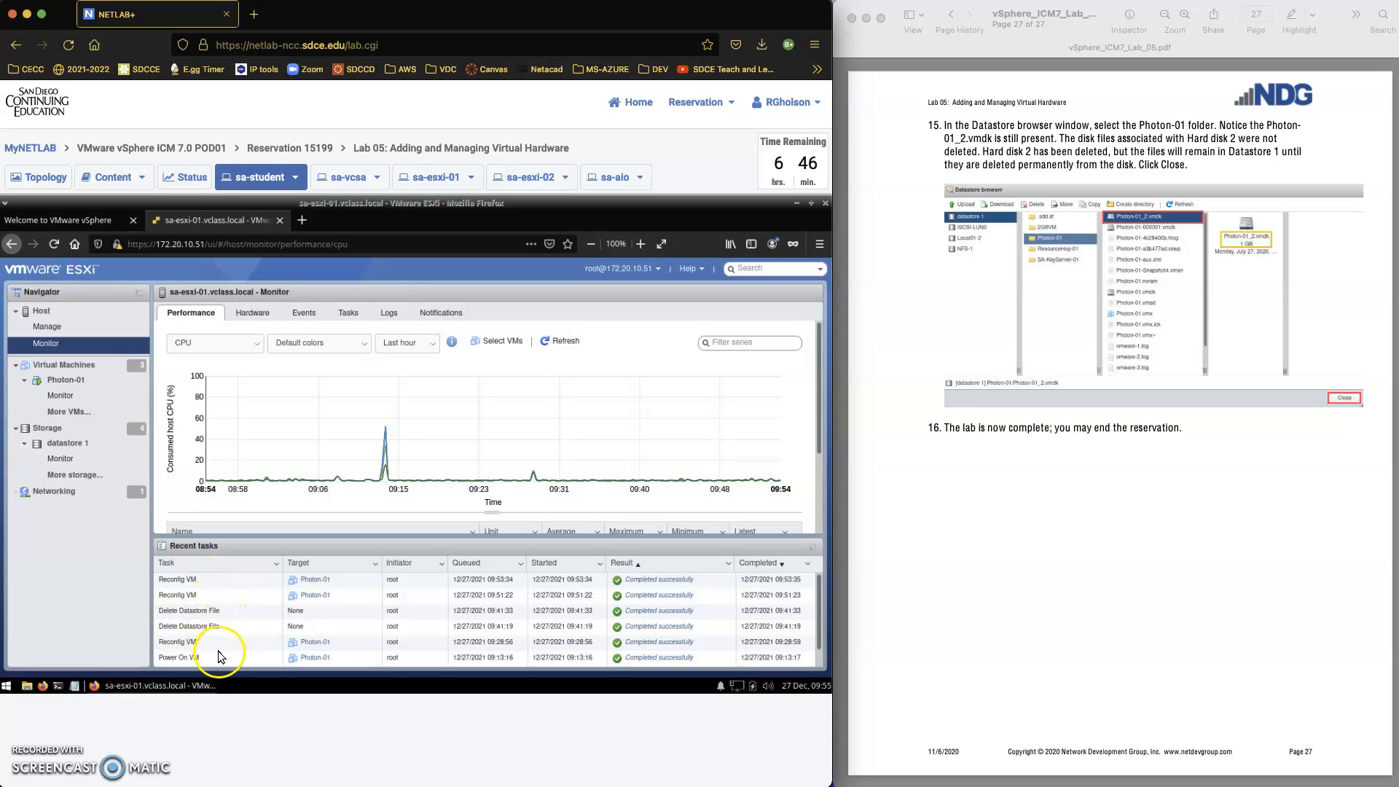
pyautogui.scroll(-1, 224, 650)
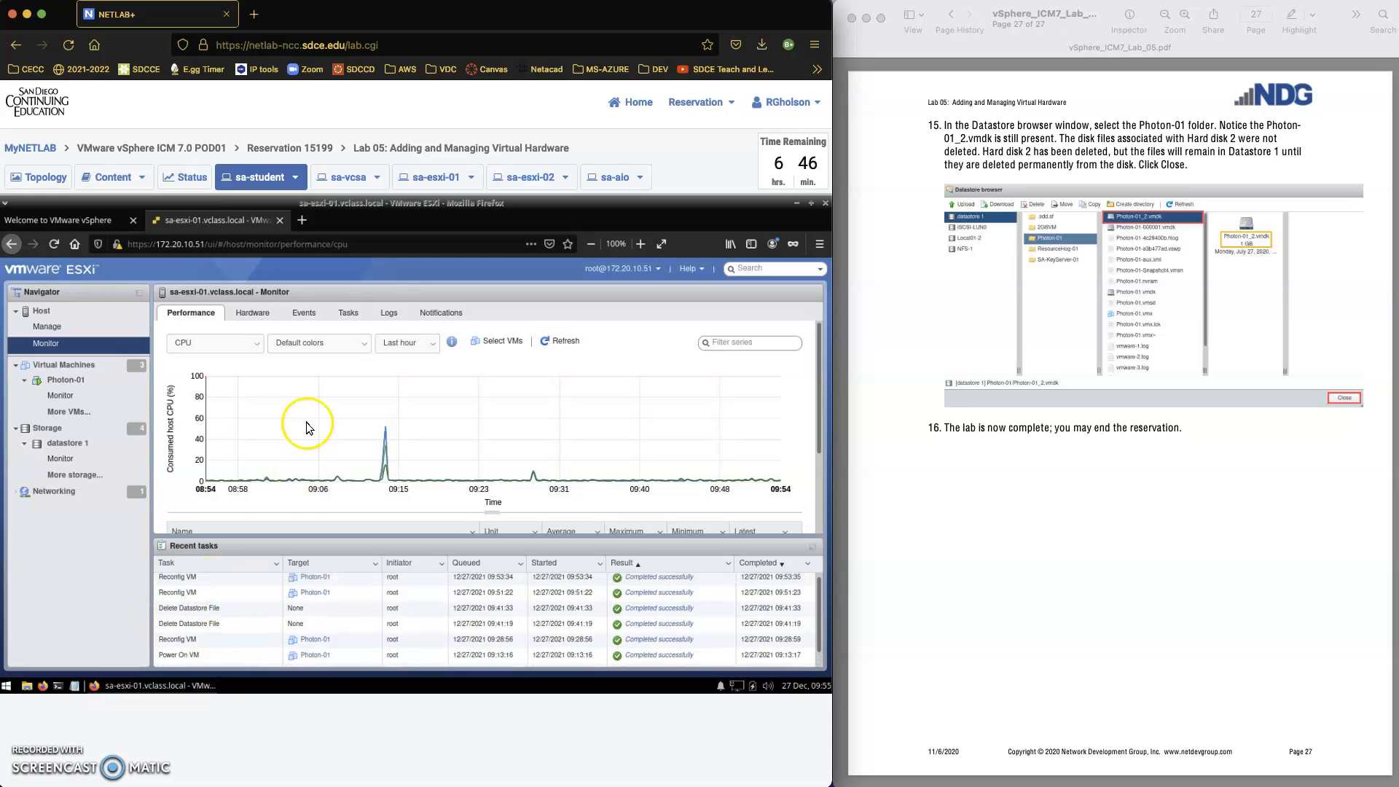
# Review the host's events with a wider Event column, and look through its list of log files
pyautogui.click(313, 311)
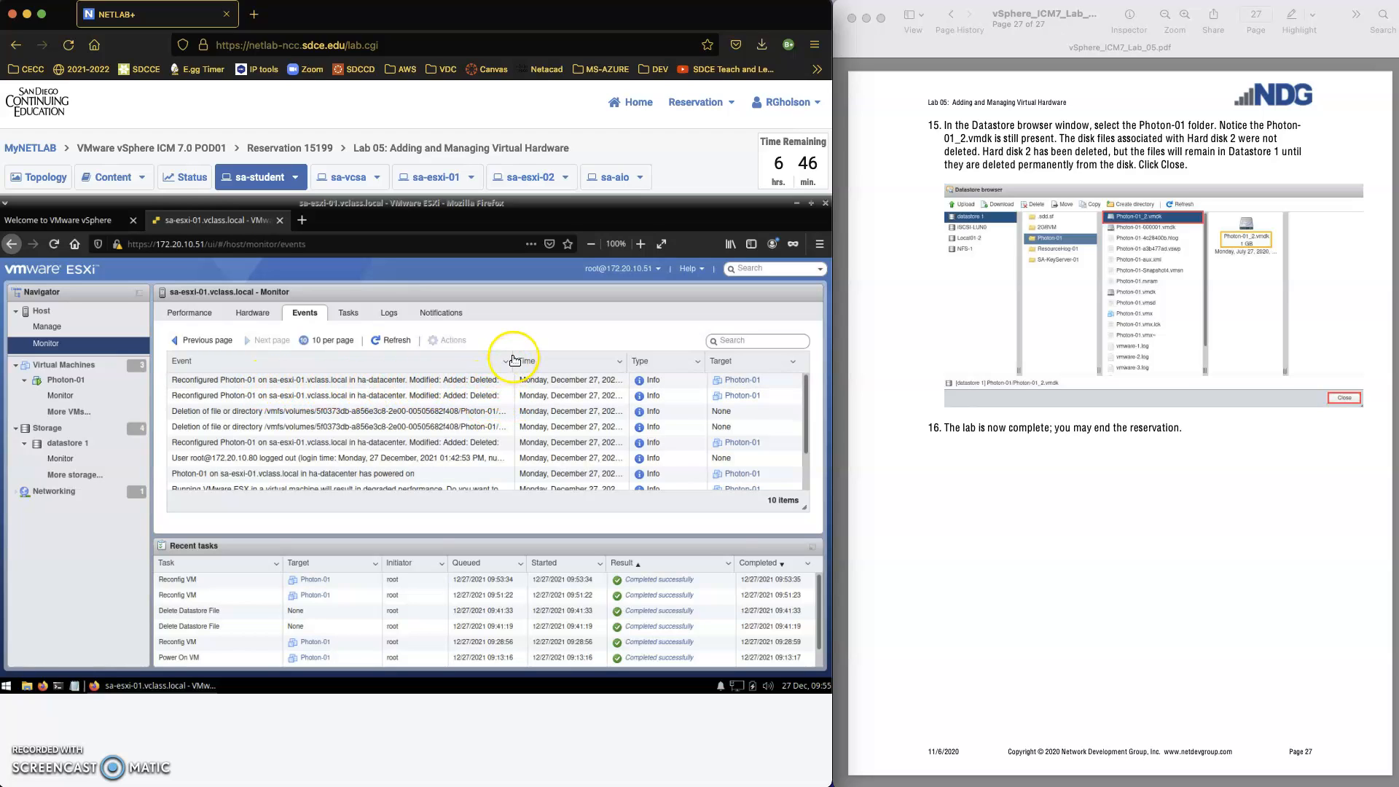
pyautogui.moveTo(544, 354)
pyautogui.mouseDown()
pyautogui.moveTo(563, 354)
pyautogui.moveTo(538, 355)
pyautogui.mouseUp()
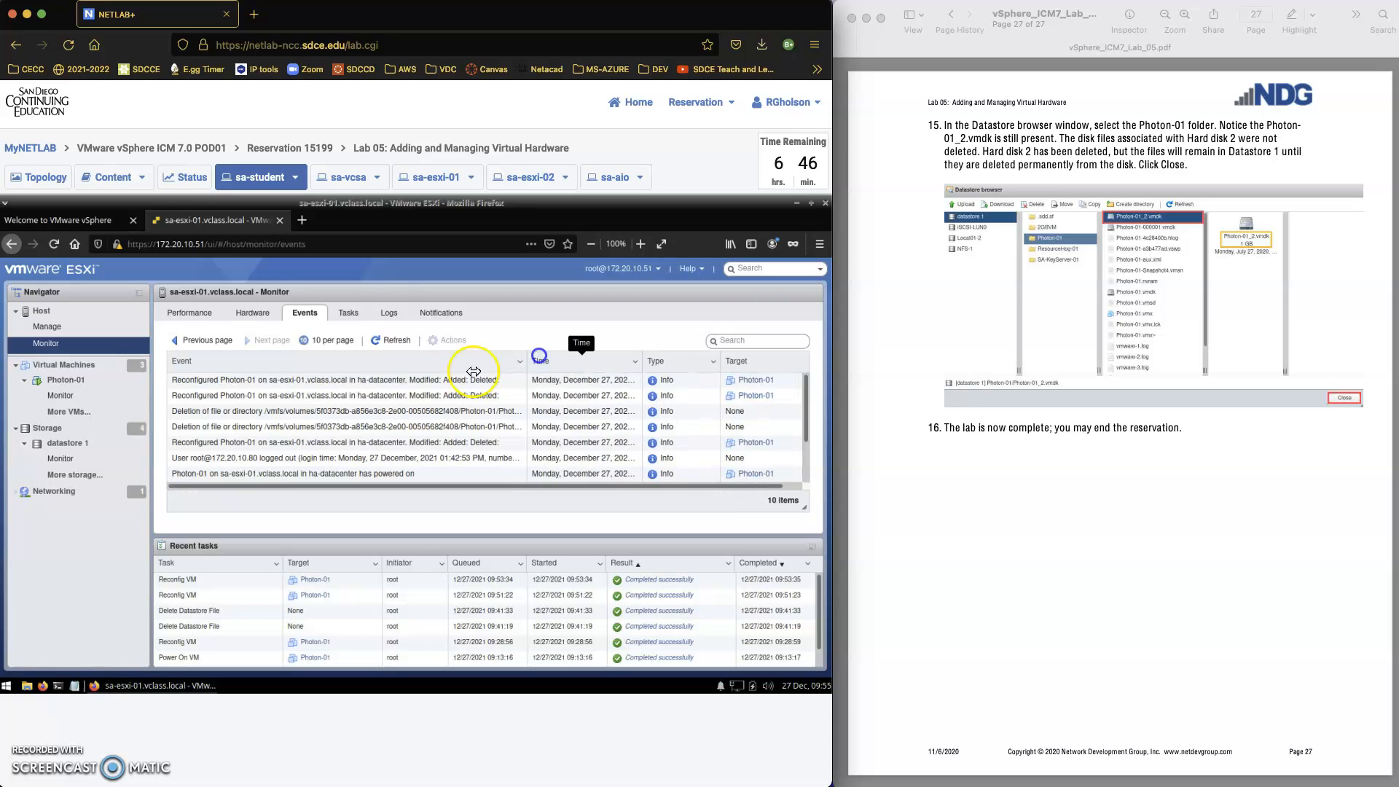
pyautogui.click(388, 314)
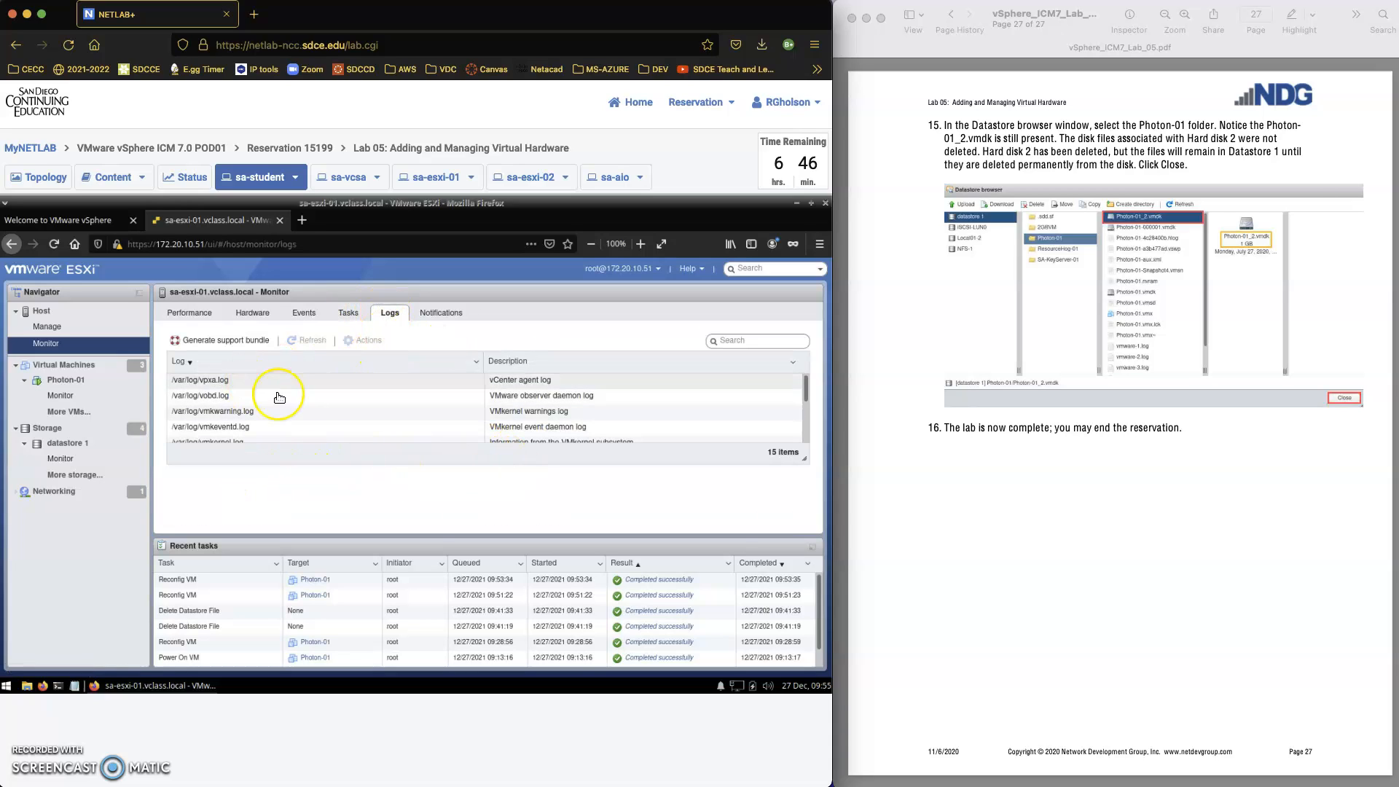
pyautogui.scroll(-5, 287, 431)
pyautogui.scroll(5, 288, 431)
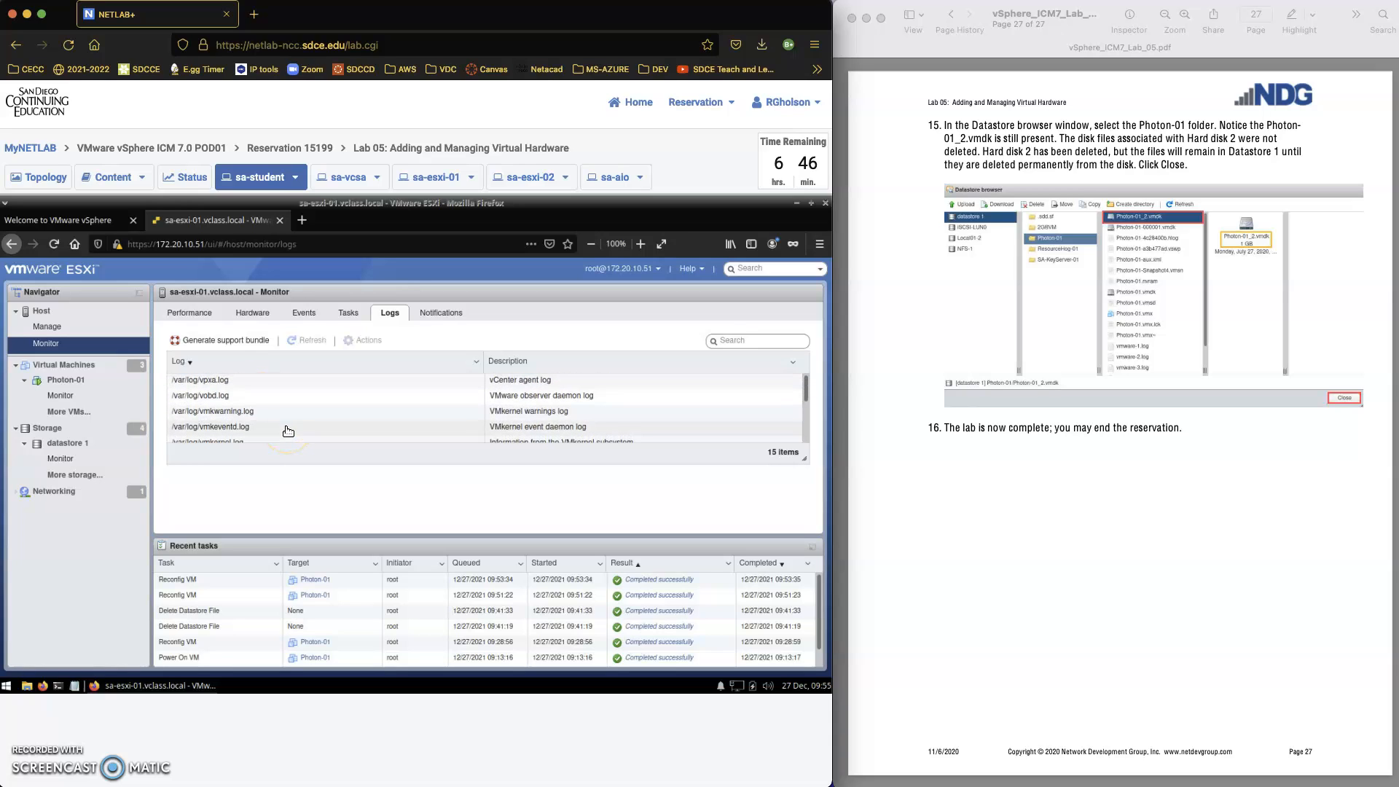